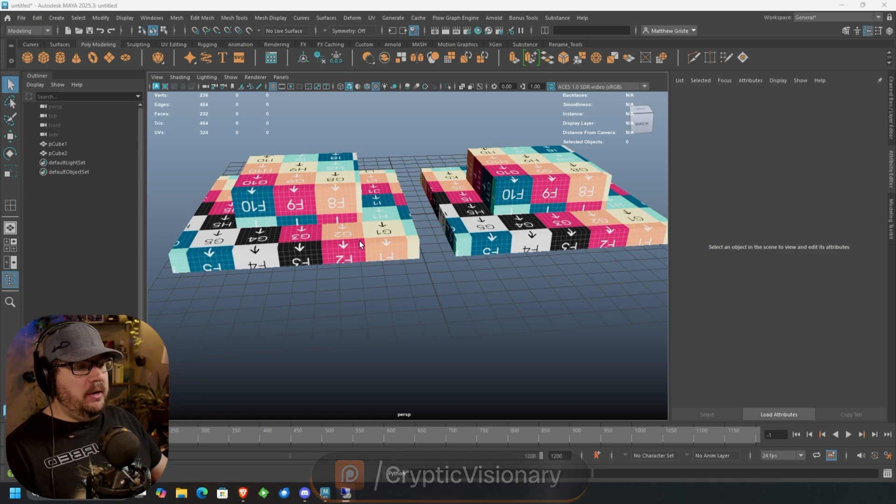
Select the pCube1 block, open the UV Editor, examine its full UV layout, and put the editor away
mouse_move(323, 200)
alt+middle_down()
mouse_move(337, 207)
mouse_move(319, 217)
alt+middle_up()
alt+drag(319, 217, 349, 209)
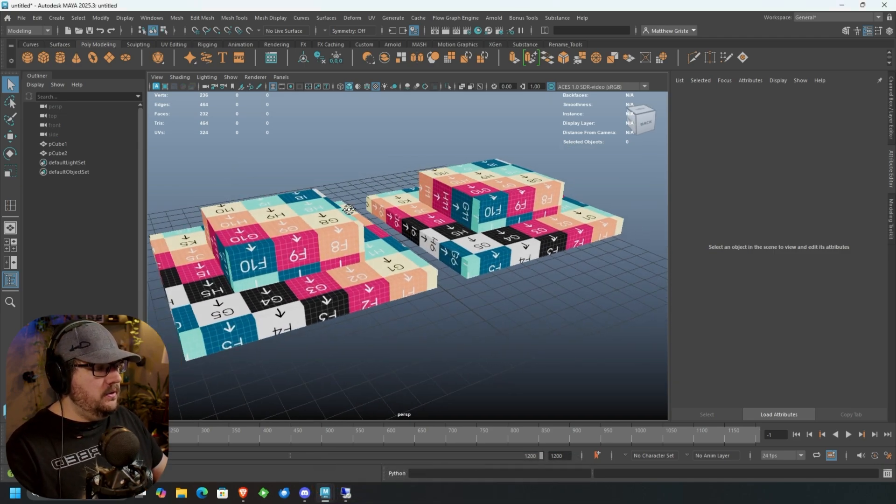
alt+middle_drag(348, 209, 386, 214)
alt+drag(385, 214, 346, 231)
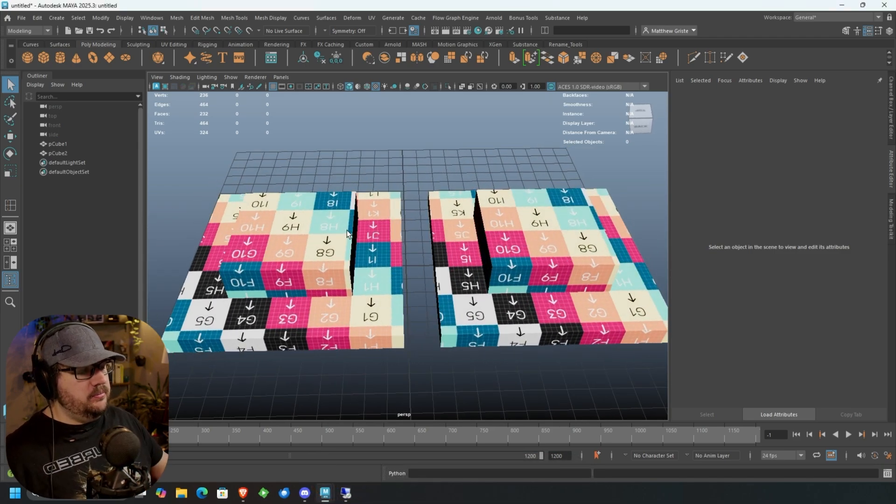
click(382, 293)
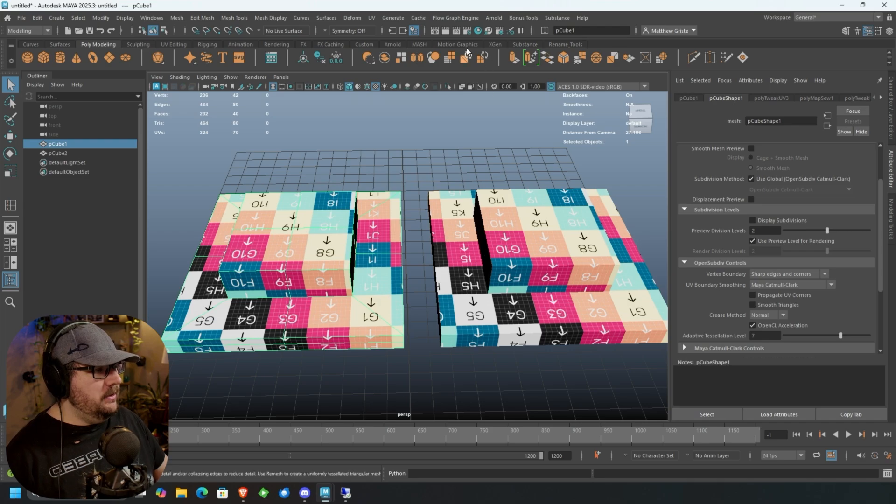
click(372, 18)
click(388, 36)
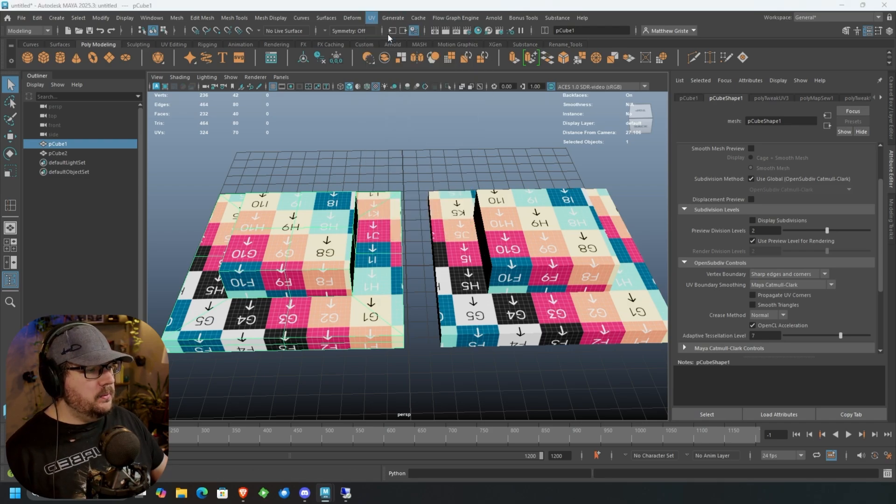
drag(360, 0, 394, 74)
double_click(393, 74)
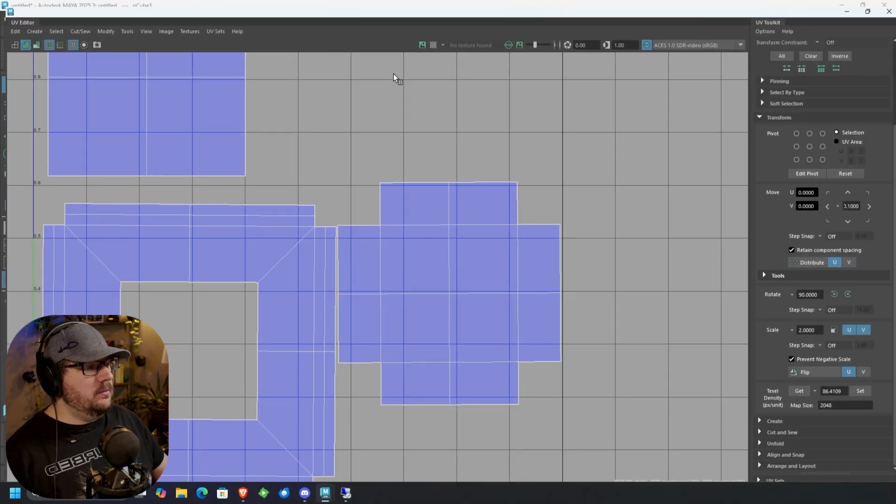
scroll(364, 205, down, 3)
scroll(314, 321, down, 3)
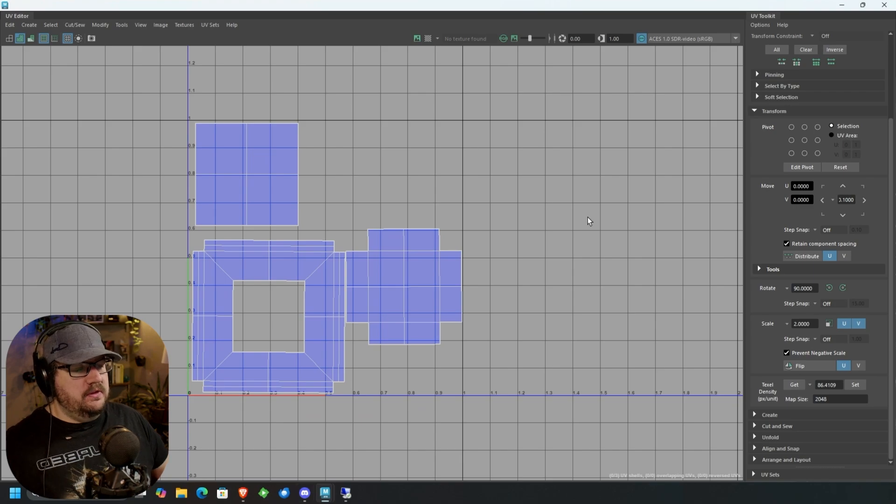
click(845, 6)
Turn on smooth mesh preview for pCube1 and examine the checker texture around its rounded corners and inner edges
alt+drag(354, 243, 371, 237)
alt+middle_drag(372, 237, 377, 242)
alt+drag(376, 242, 332, 220)
scroll(332, 215, up, 5)
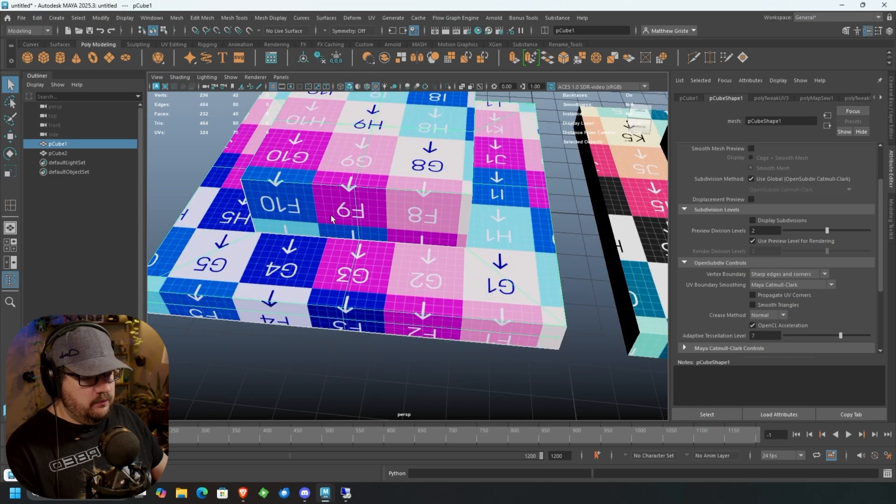
key(3)
click(308, 372)
alt+drag(307, 371, 420, 269)
scroll(439, 214, up, 4)
alt+middle_drag(513, 213, 464, 211)
scroll(464, 211, up, 3)
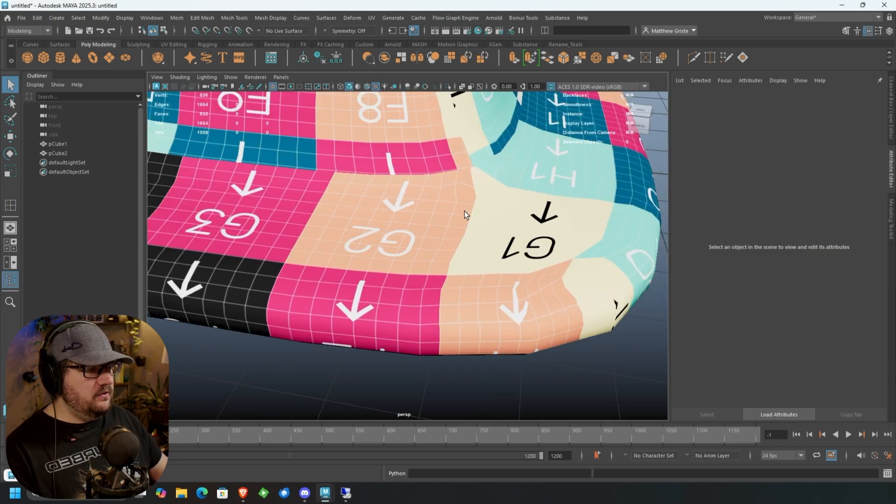
alt+drag(461, 178, 369, 236)
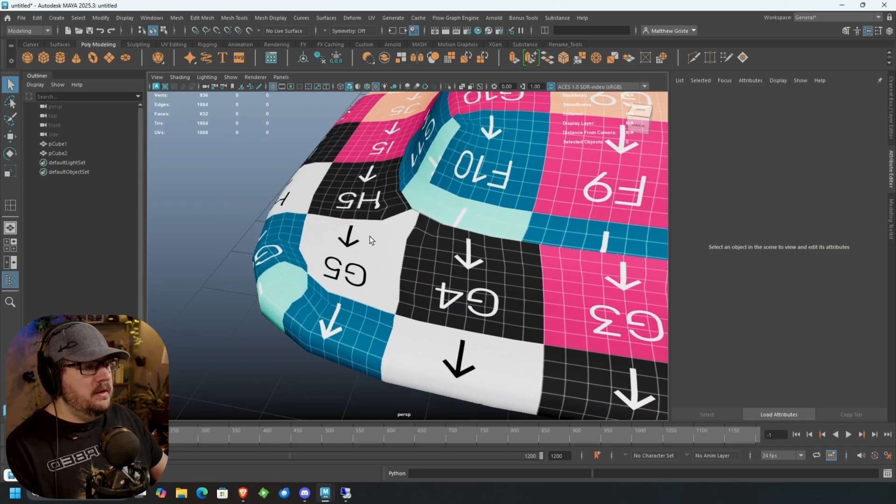
alt+drag(359, 177, 469, 244)
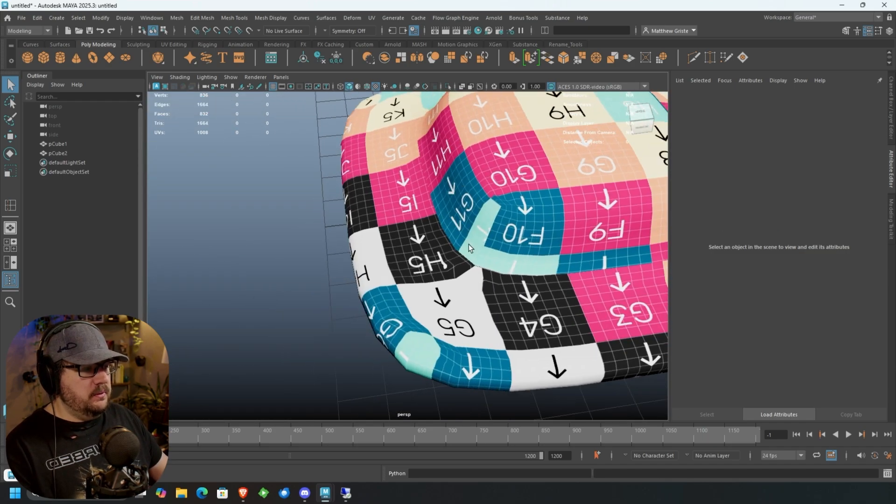
Return pCube1 to its unsmoothed display and bring both blocks back into view
click(501, 236)
key(1)
scroll(501, 236, down, 5)
alt+middle_drag(468, 235, 388, 223)
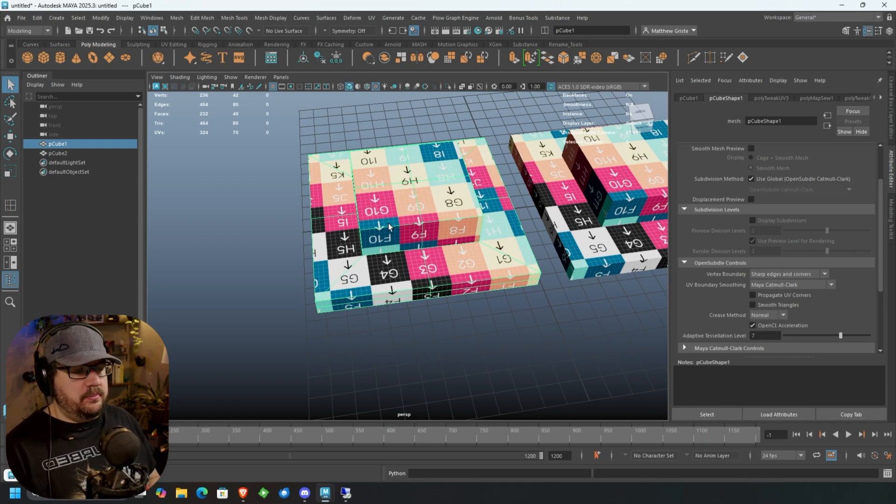
Select the pCube2 block, frame it in the viewport, and examine its unsmoothed checker texture
click(587, 192)
key(f)
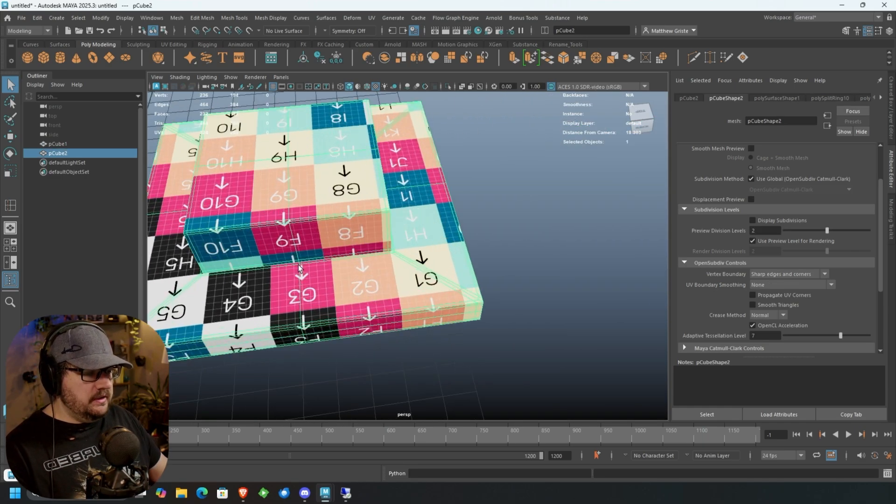
alt+drag(299, 268, 330, 236)
alt+middle_drag(330, 236, 385, 214)
alt+drag(385, 214, 252, 246)
alt+middle_drag(252, 247, 341, 254)
scroll(341, 253, up, 3)
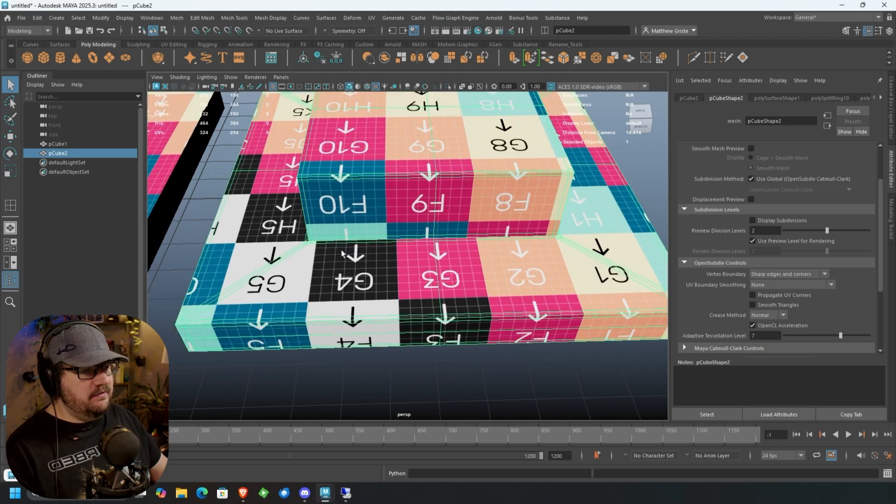
alt+drag(321, 184, 315, 97)
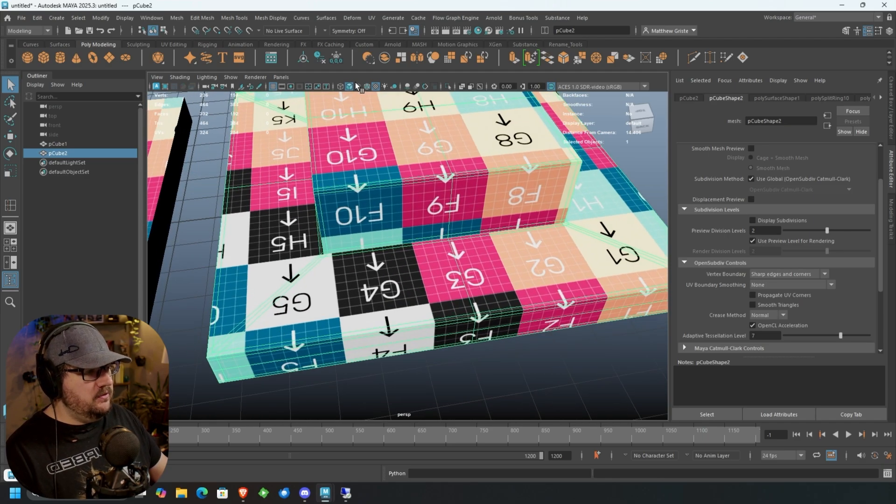
Turn on wireframe on shaded and examine the support edges around pCube2's corners and steps
click(368, 85)
click(443, 373)
scroll(440, 372, down, 3)
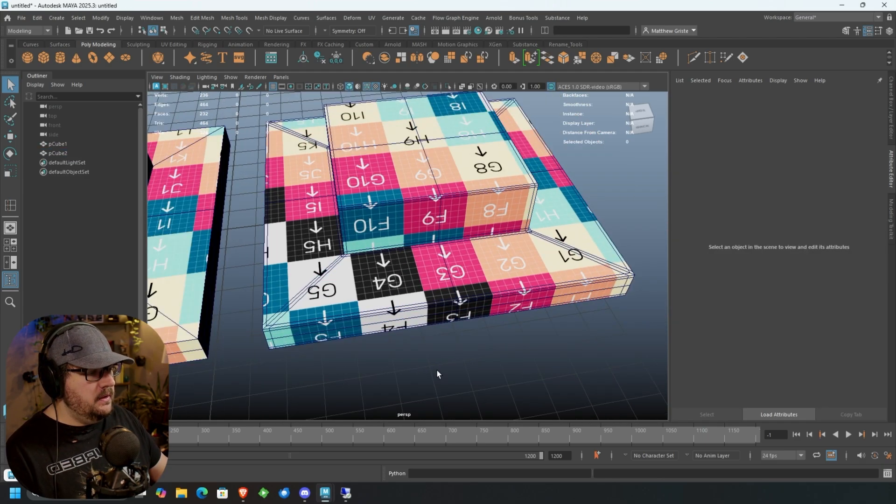
alt+drag(437, 370, 461, 364)
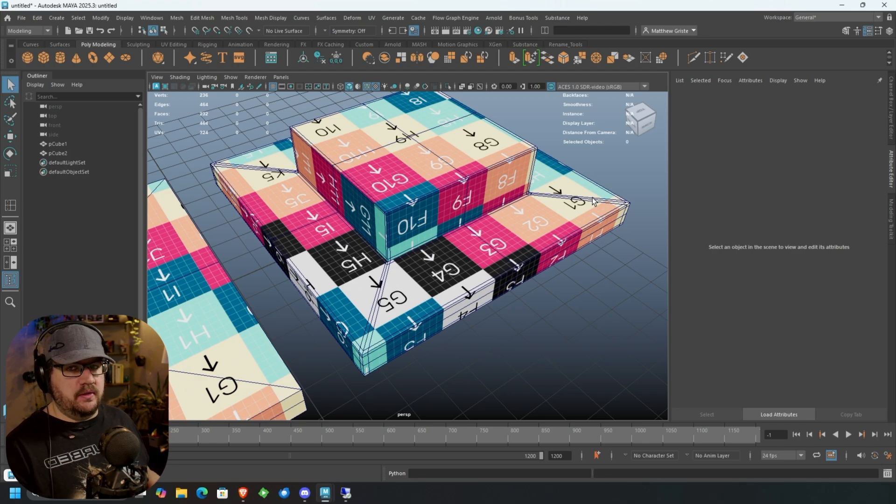
scroll(594, 202, up, 3)
alt+drag(594, 201, 284, 181)
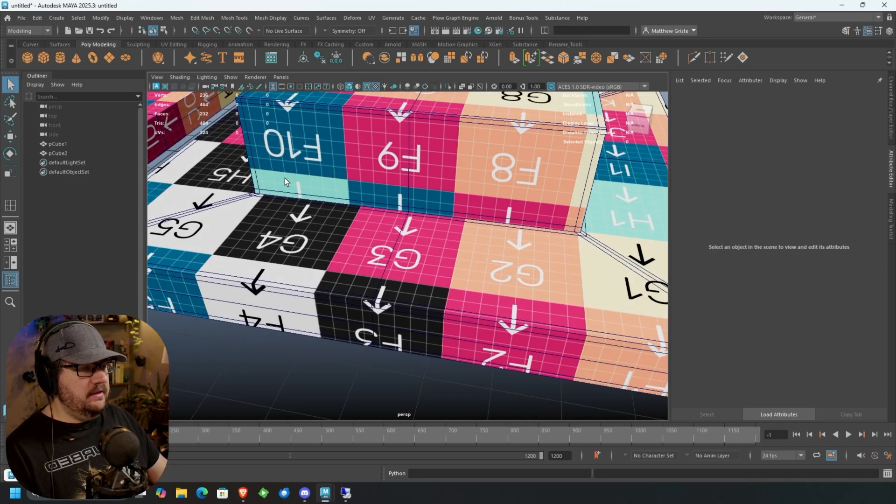
Preview pCube2 smoothed, examine its checker texture, and return it to the unsmoothed display
scroll(289, 216, down, 3)
alt+drag(299, 228, 361, 236)
click(395, 225)
alt+middle_drag(433, 227, 394, 243)
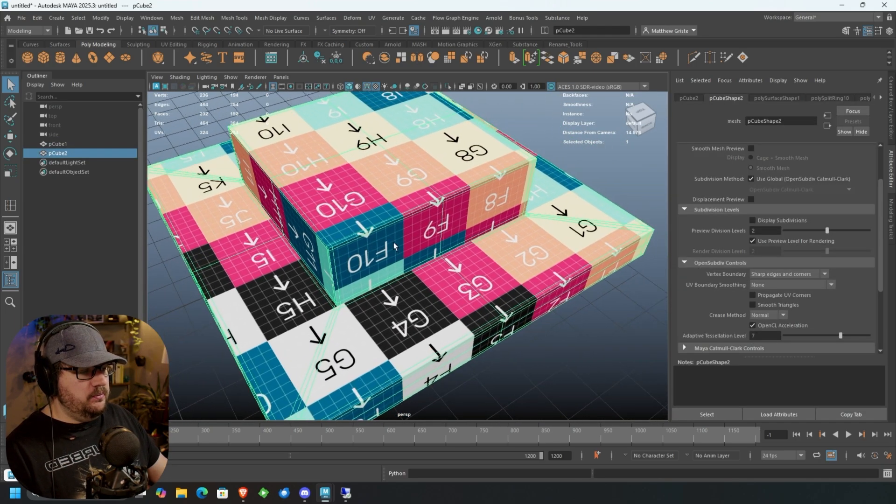
scroll(411, 273, down, 3)
key(3)
scroll(411, 276, down, 2)
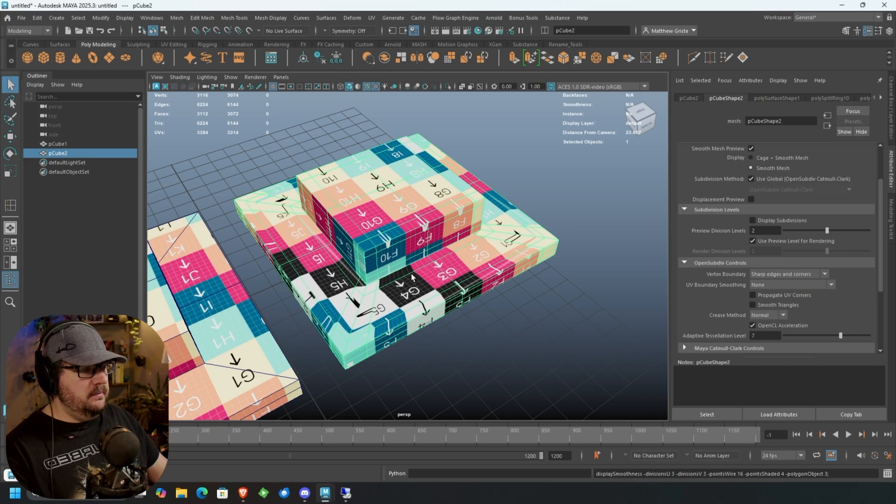
alt+drag(412, 277, 347, 234)
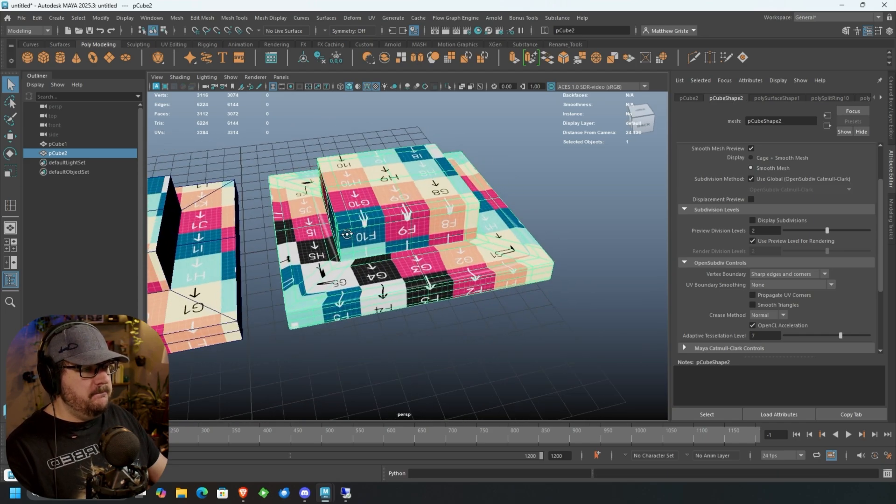
key(1)
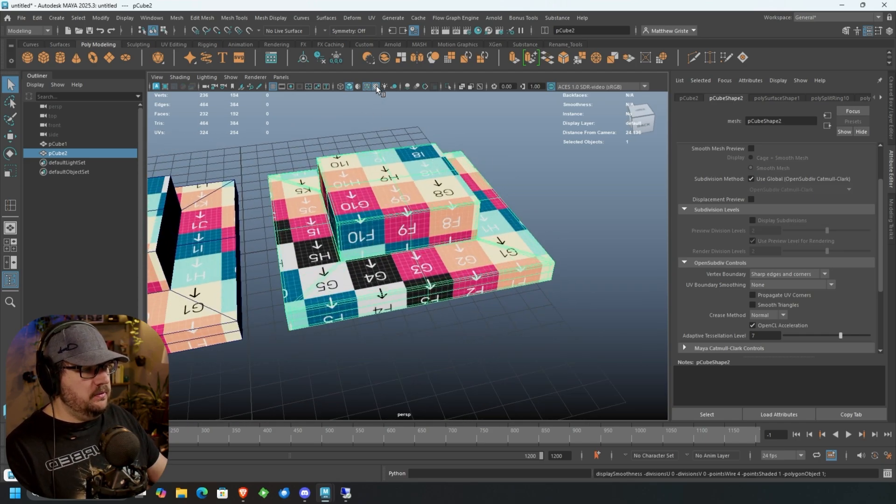
Preview pCube2 smoothed with textures hidden and examine its shape, with and without the wireframe overlay
click(376, 87)
key(3)
click(478, 355)
alt+drag(401, 306, 425, 311)
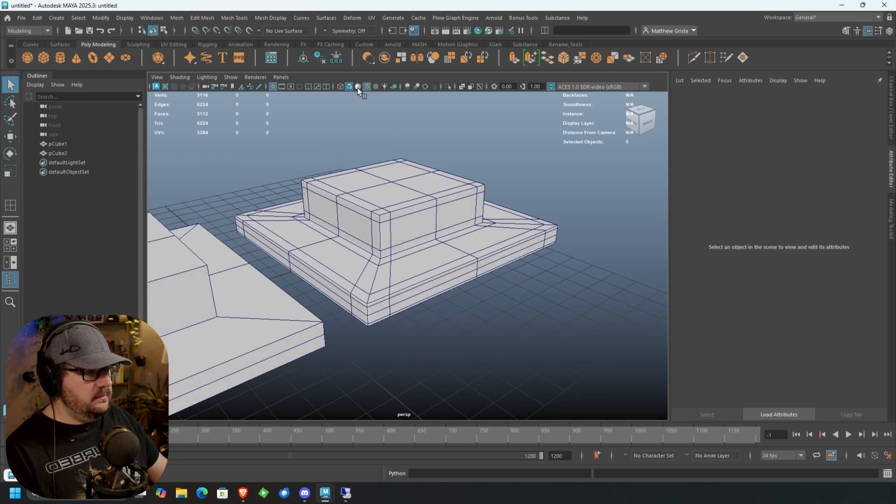
click(357, 87)
mouse_move(449, 230)
alt+mouse_down()
mouse_move(394, 252)
mouse_move(445, 266)
mouse_move(512, 254)
mouse_move(581, 299)
alt+mouse_up()
alt+drag(371, 281, 394, 273)
click(401, 171)
scroll(402, 171, up, 4)
Show the textures again and examine the checker pattern around the corners of the smoothed pCube2
click(375, 86)
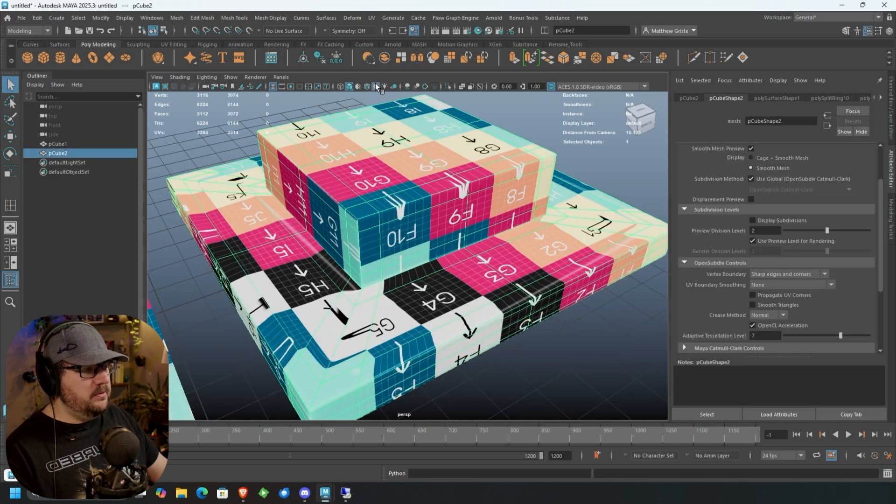
click(578, 386)
alt+drag(387, 210, 330, 246)
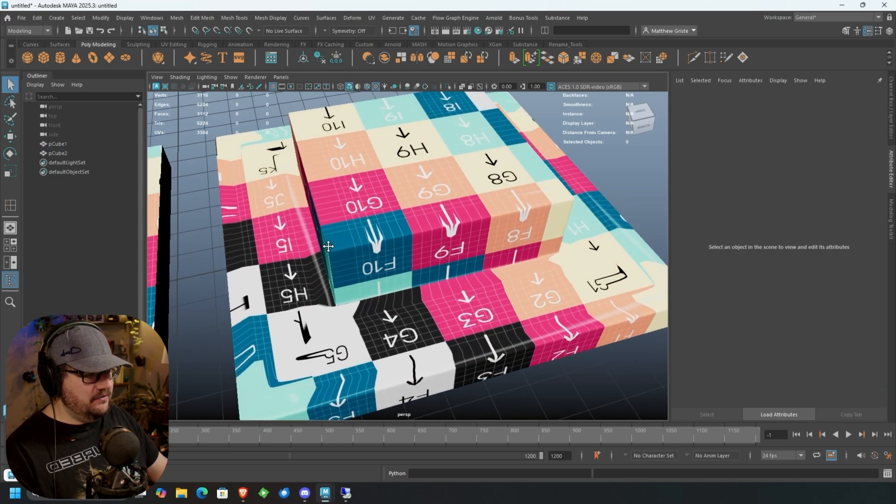
scroll(322, 287, up, 5)
alt+middle_drag(321, 286, 318, 261)
scroll(319, 289, down, 5)
alt+middle_drag(320, 313, 335, 292)
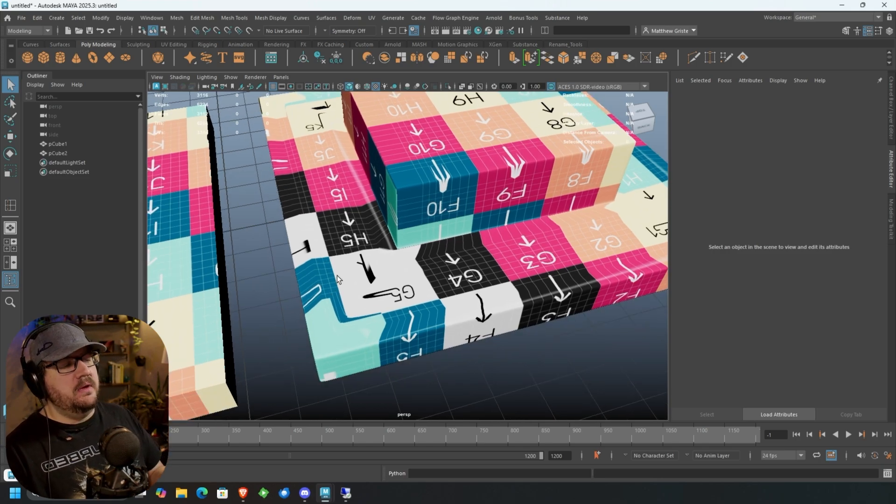
Compare pCube2's UV shells in the UV Editor with smooth preview off and on, and leave the preview off
click(412, 236)
key(1)
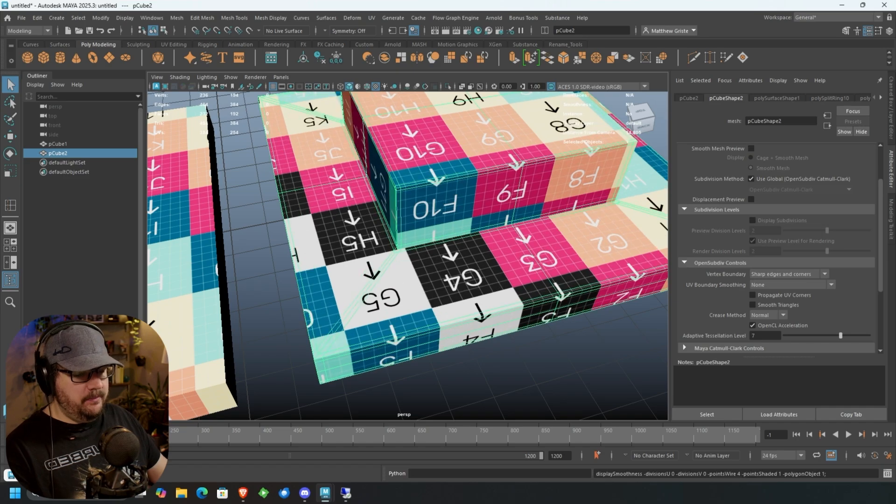
click(43, 475)
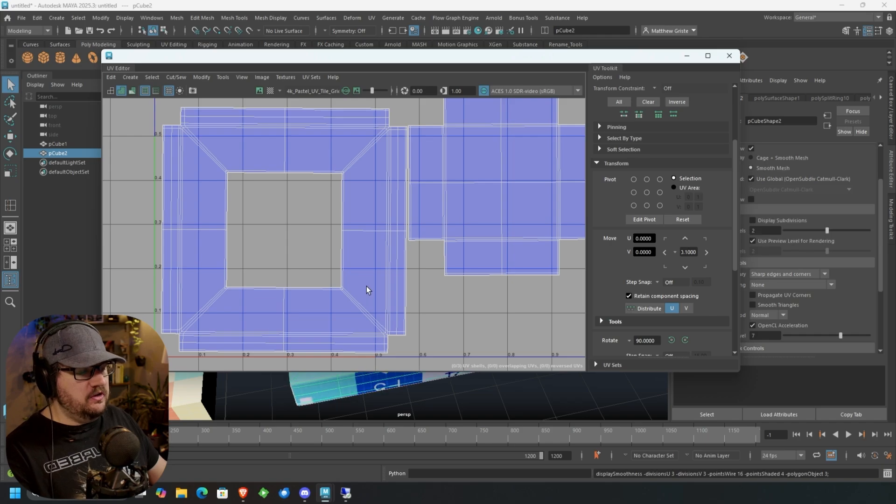
click(685, 57)
alt+drag(422, 273, 477, 223)
key(1)
scroll(411, 256, down, 5)
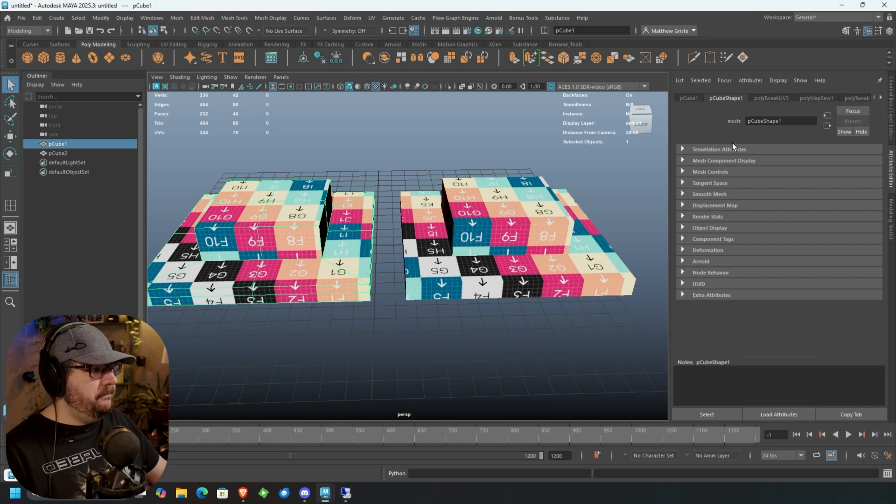
Expand the Smooth Mesh and OpenSubdiv Controls attributes of pCube1 to check its UV Boundary Smoothing setting
click(682, 194)
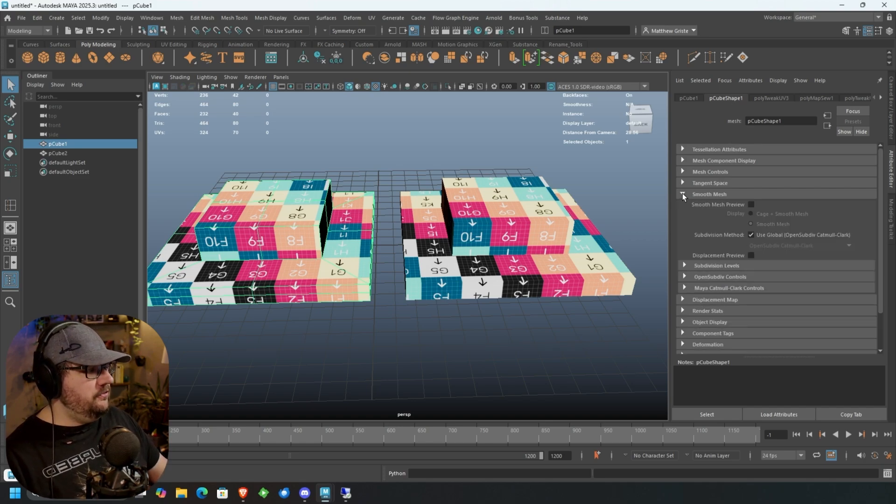
click(682, 275)
scroll(690, 269, down, 2)
alt+drag(346, 272, 364, 270)
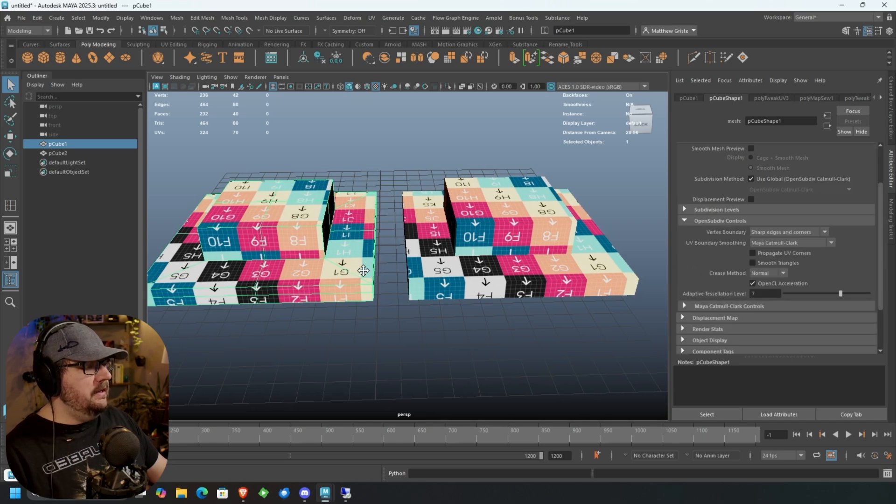
alt+middle_drag(363, 270, 422, 268)
alt+right_drag(422, 269, 438, 273)
alt+drag(439, 272, 449, 276)
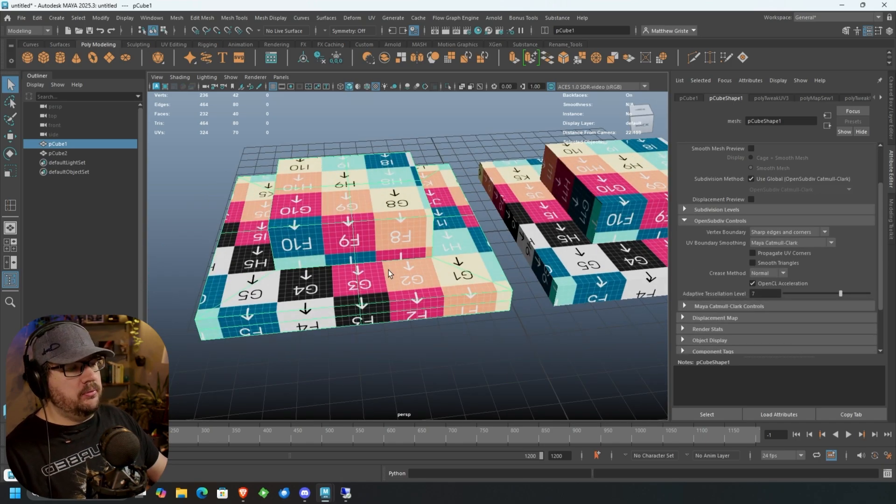
Preview pCube1 smoothed, examine its UV shells in the UV Editor, and return it to the unsmoothed display
alt+drag(390, 273, 429, 263)
scroll(411, 258, up, 4)
key(3)
scroll(411, 257, down, 2)
click(51, 474)
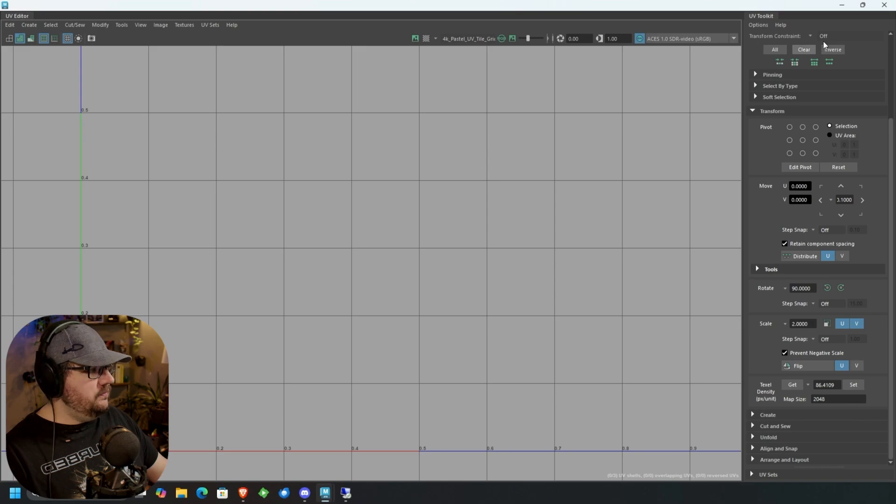
click(883, 4)
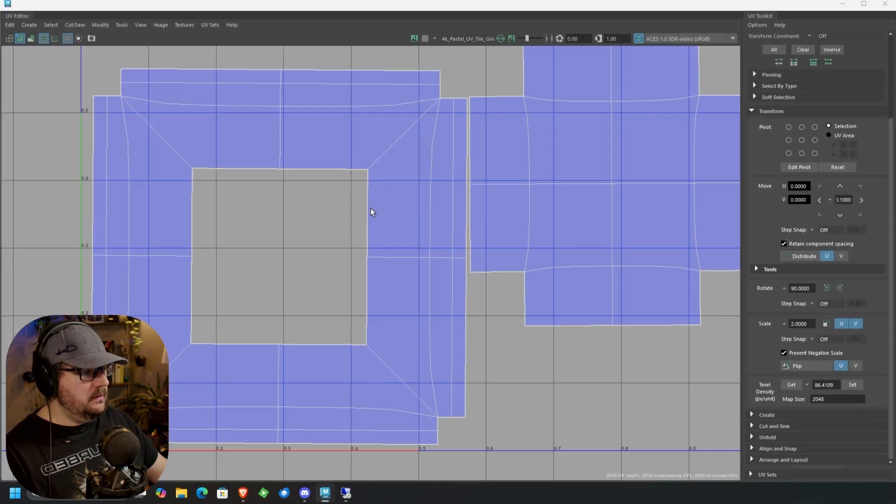
scroll(371, 211, down, 4)
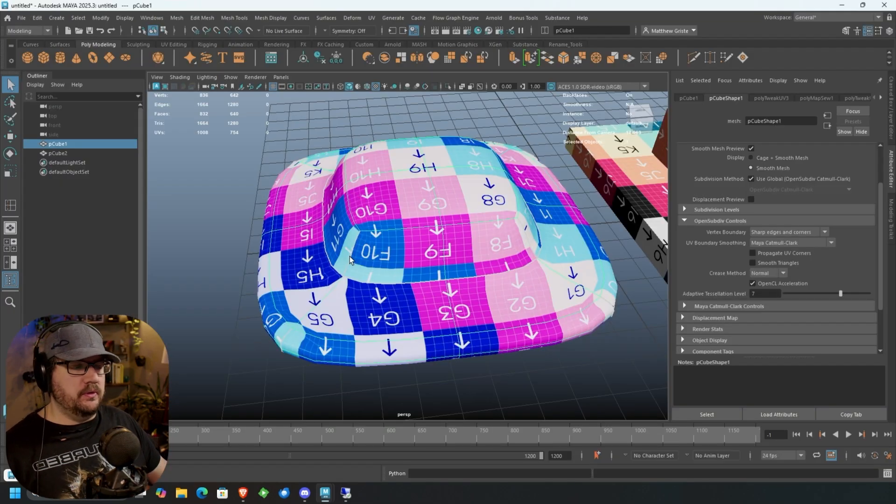
key(3)
key(1)
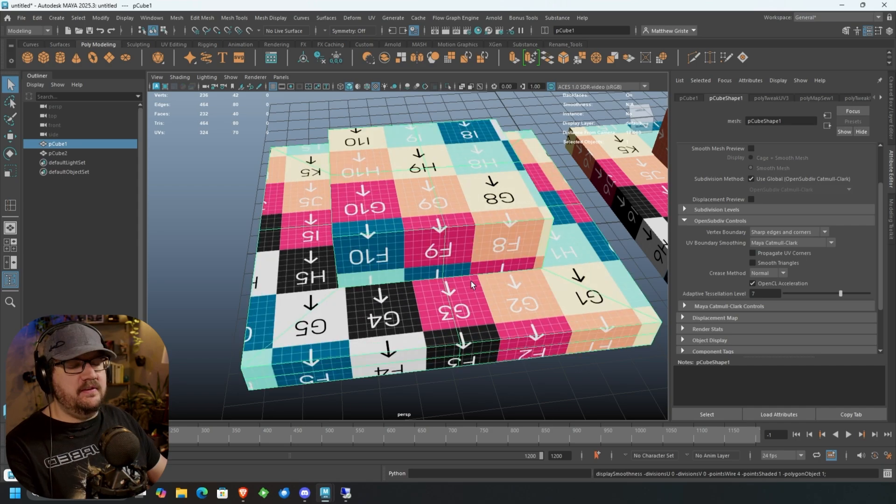
Compare pCube1's checker texture with smooth mesh preview on and off, leaving the preview off
key(3)
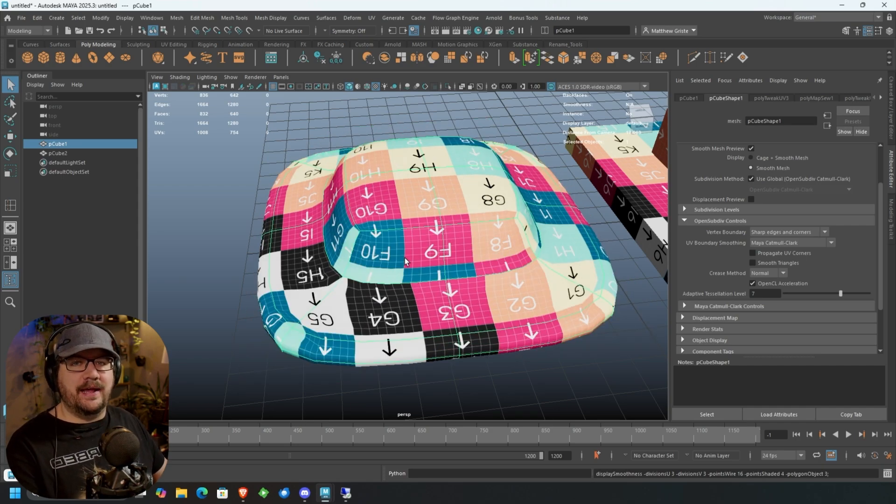
key(1)
alt+middle_drag(460, 248, 512, 212)
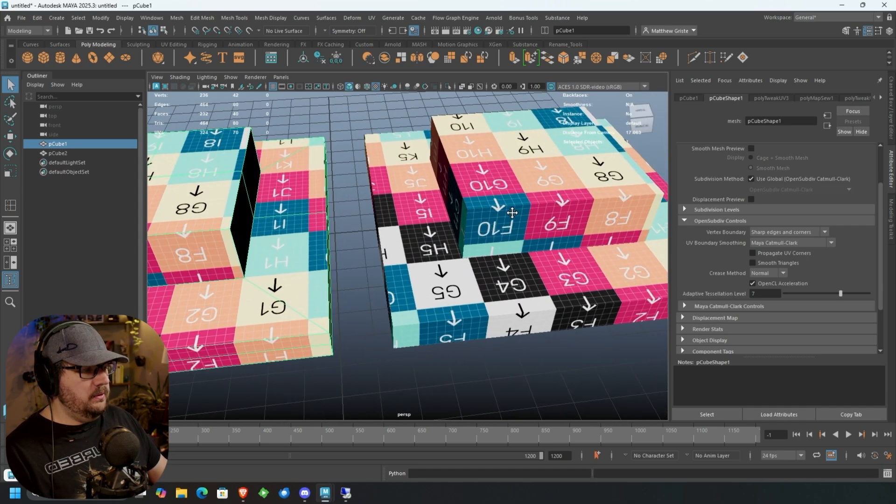
alt+drag(512, 212, 356, 262)
click(425, 225)
click(356, 262)
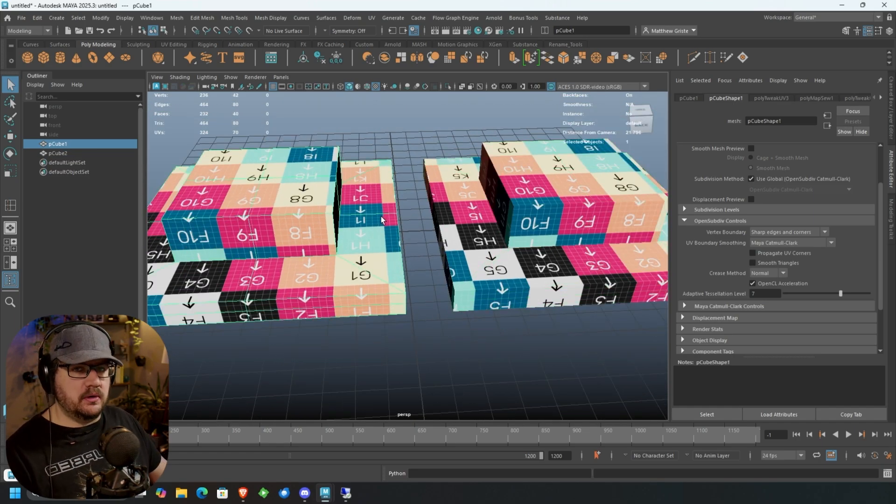
Select pCube2 and compare its corner texture with smooth mesh preview on and off, leaving the preview off
alt+drag(381, 217, 457, 230)
click(457, 229)
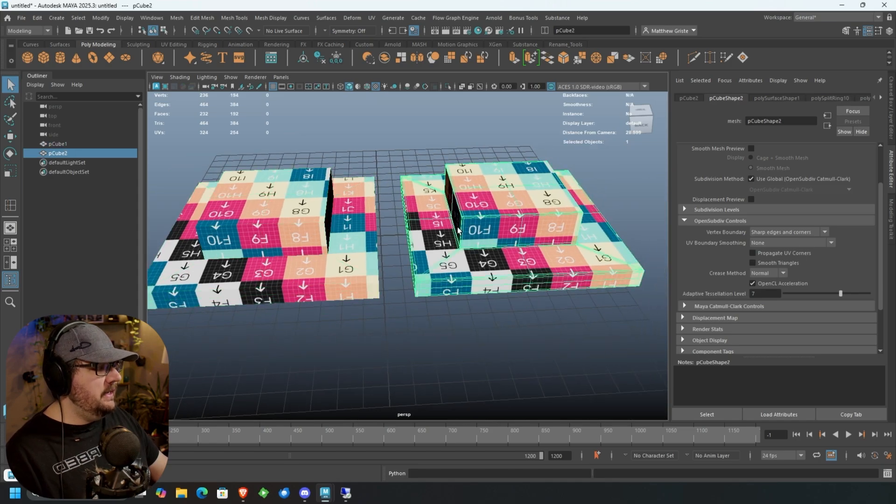
scroll(356, 220, up, 6)
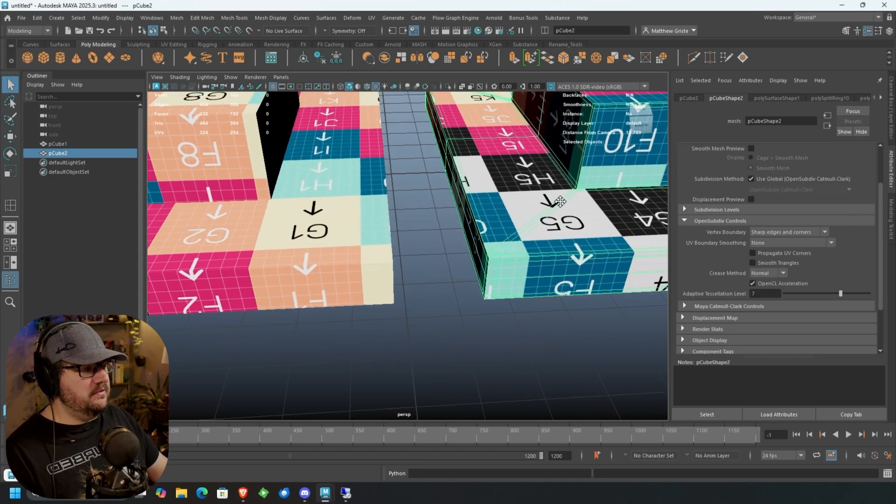
alt+drag(356, 221, 651, 228)
key(3)
key(1)
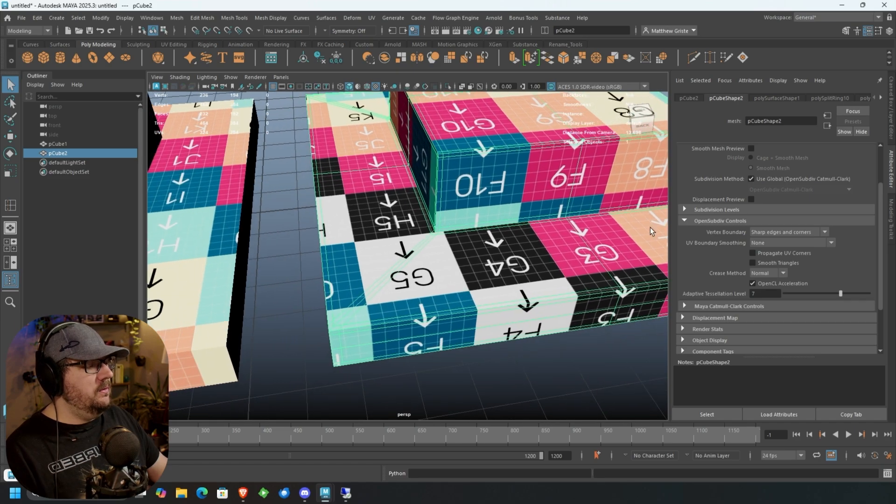
Set pCube2's UV Boundary Smoothing to Maya Catmull-Clark and preview the block smoothed
click(766, 242)
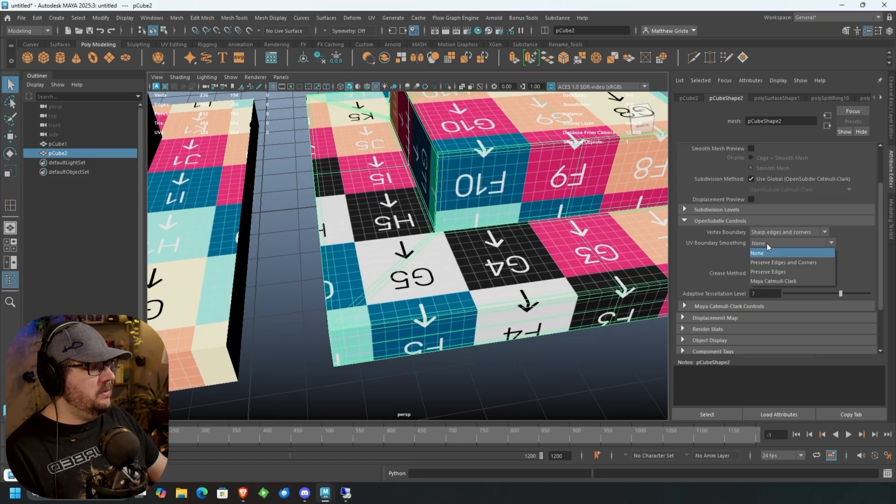
click(782, 281)
scroll(522, 252, down, 6)
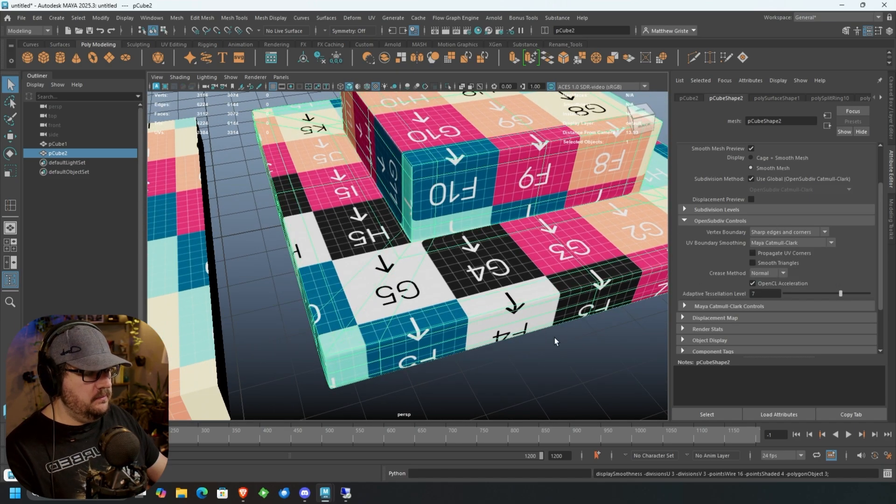
Deselect pCube2 and examine the checker pattern up close where the raised block's corner meets the base
click(497, 352)
alt+drag(497, 352, 464, 334)
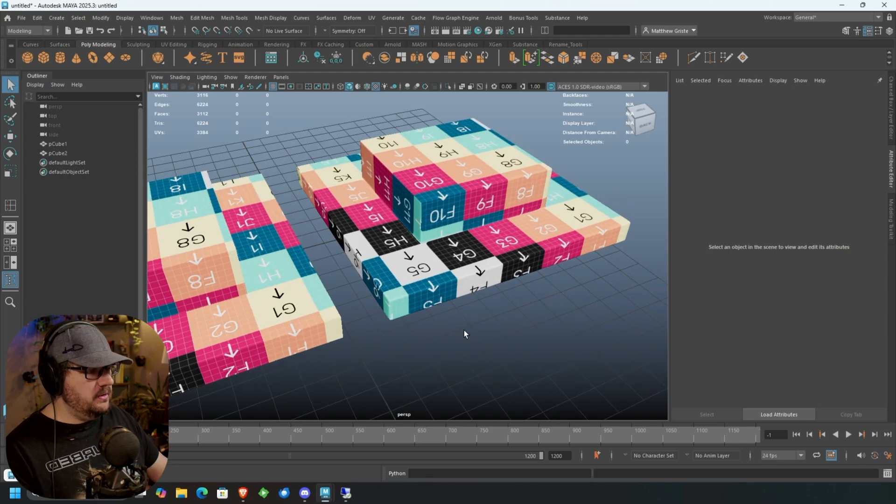
scroll(436, 253, up, 5)
scroll(436, 253, up, 8)
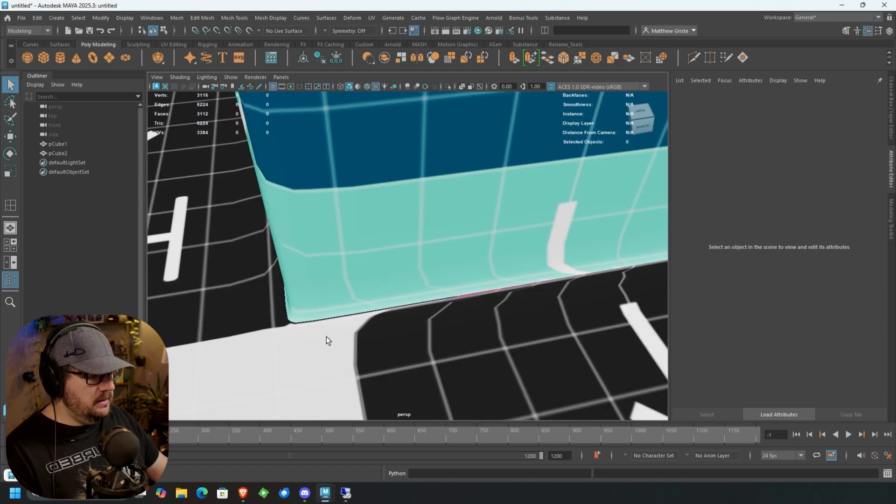
alt+drag(432, 295, 555, 300)
scroll(555, 300, down, 4)
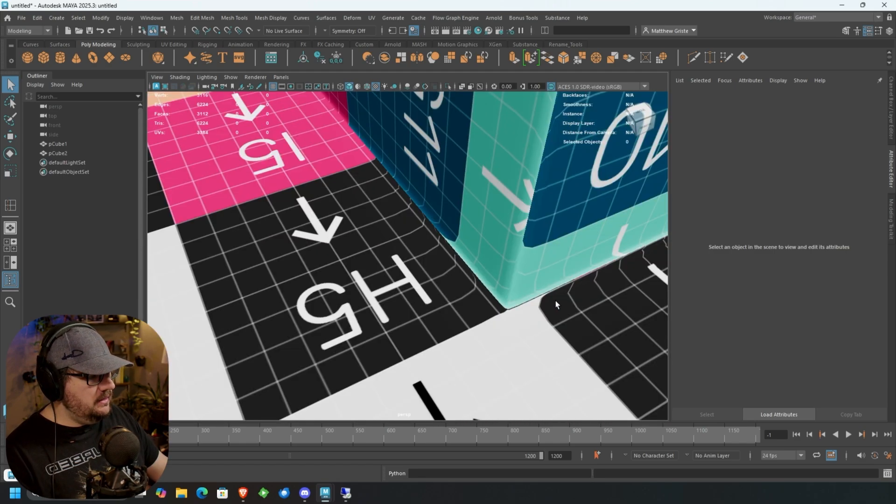
alt+middle_drag(555, 301, 472, 329)
alt+drag(411, 214, 437, 230)
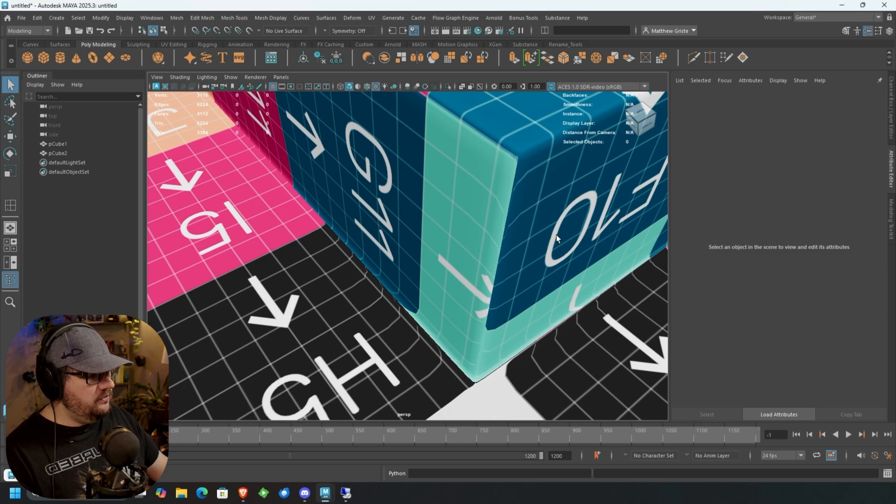
alt+drag(556, 234, 364, 290)
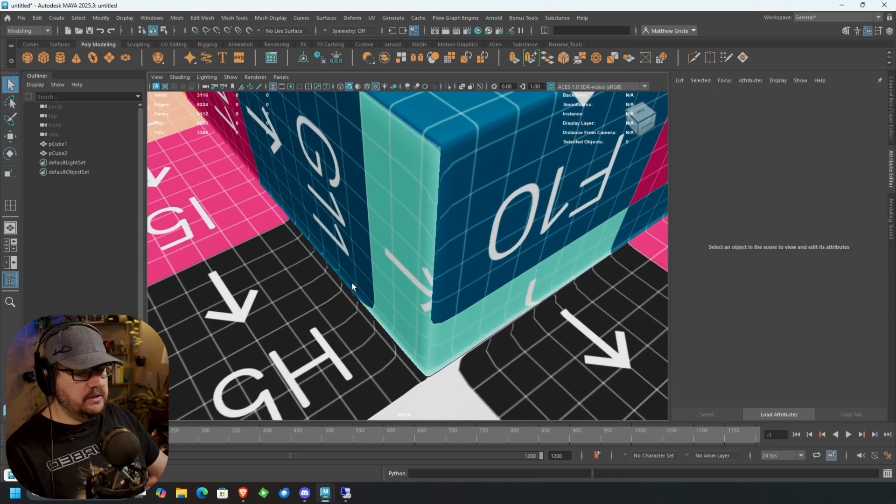
Open the UV Editor with pCube2 selected to show its UV shells
click(47, 475)
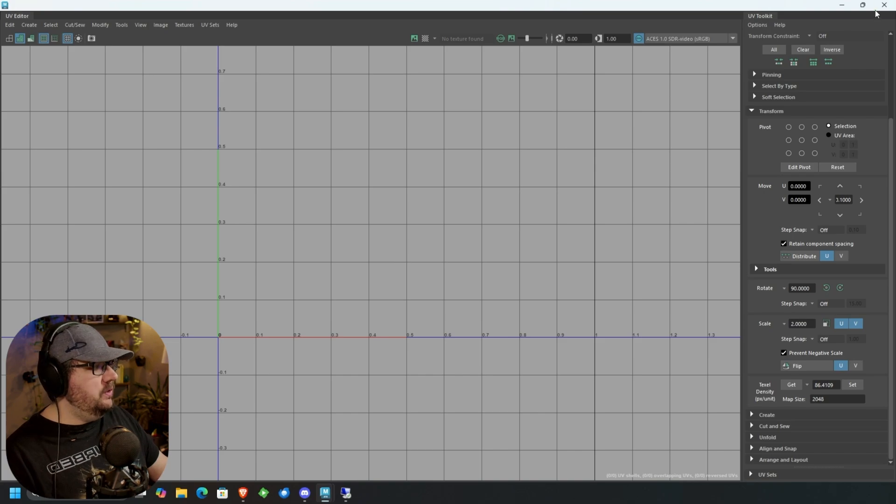
click(883, 5)
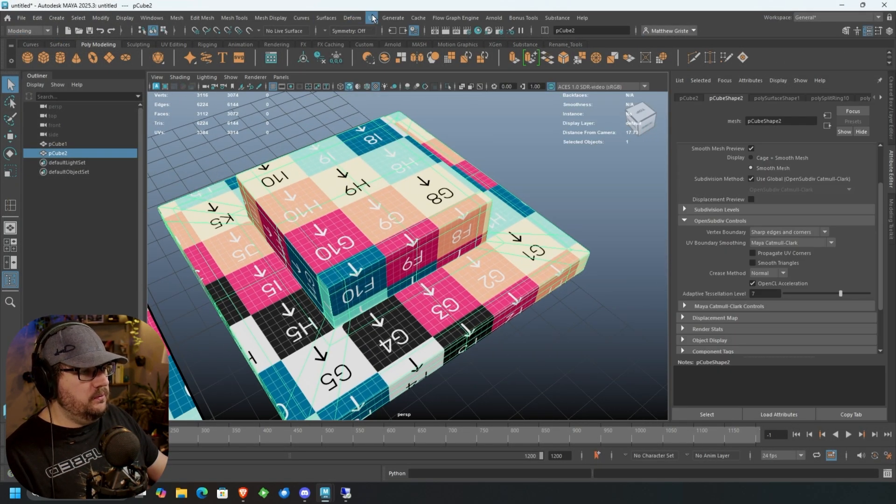
click(372, 18)
click(390, 37)
Toggle smooth mesh preview to compare pCube2's UV shells, leaving the smoothed preview on
scroll(345, 194, up, 2)
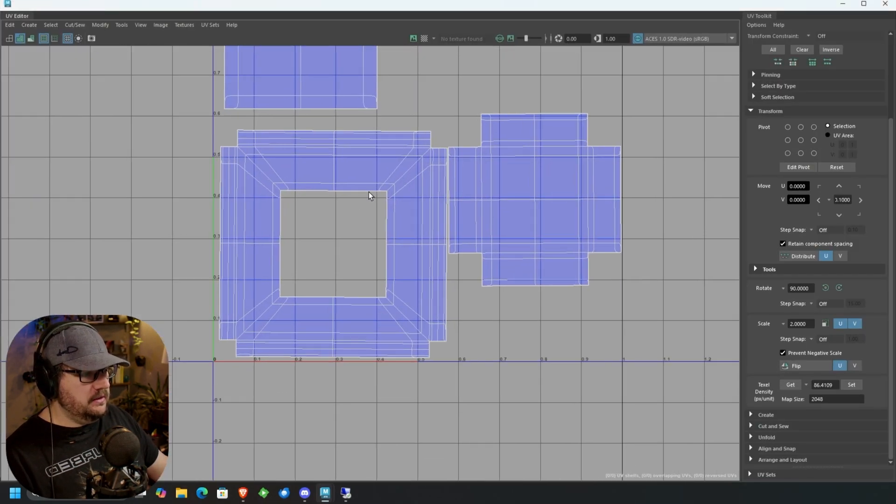
scroll(383, 187, up, 1)
key(3)
key(1)
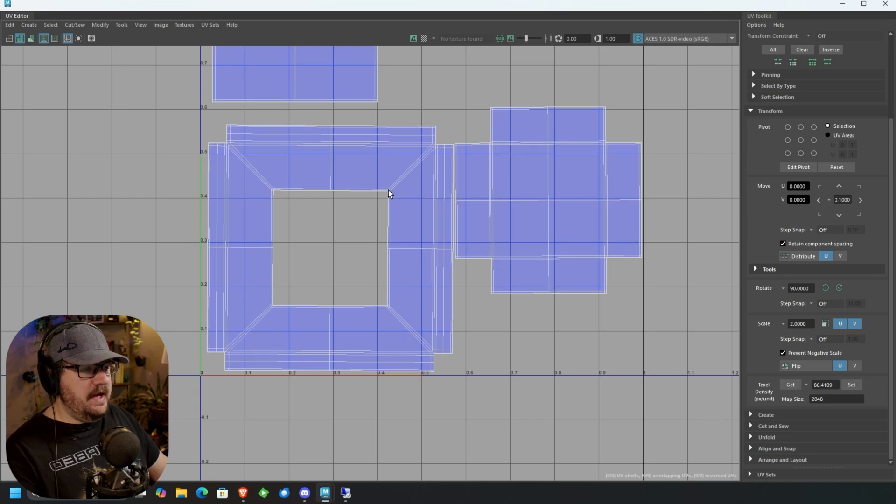
key(3)
key(1)
key(3)
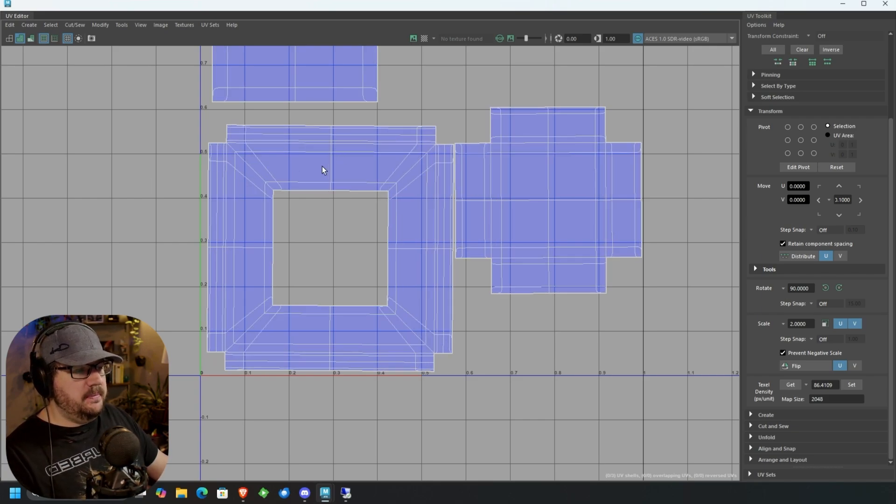
Compare the frame-shaped shell's upper-left inner corner up close with smooth preview off and on
scroll(275, 187, up, 8)
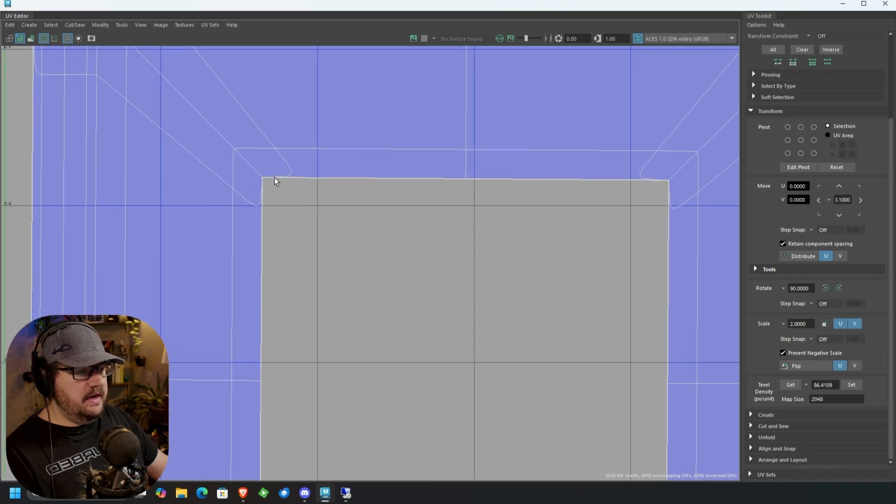
key(1)
key(3)
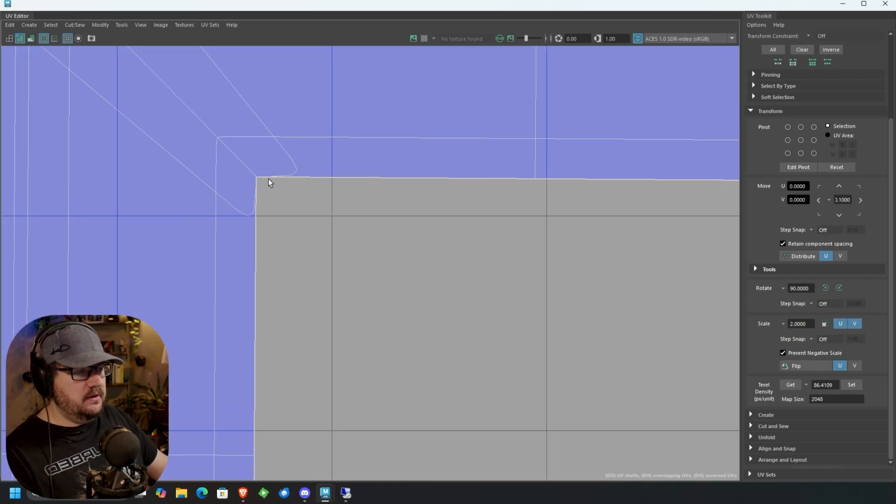
right_drag(269, 178, 247, 173)
click(272, 172)
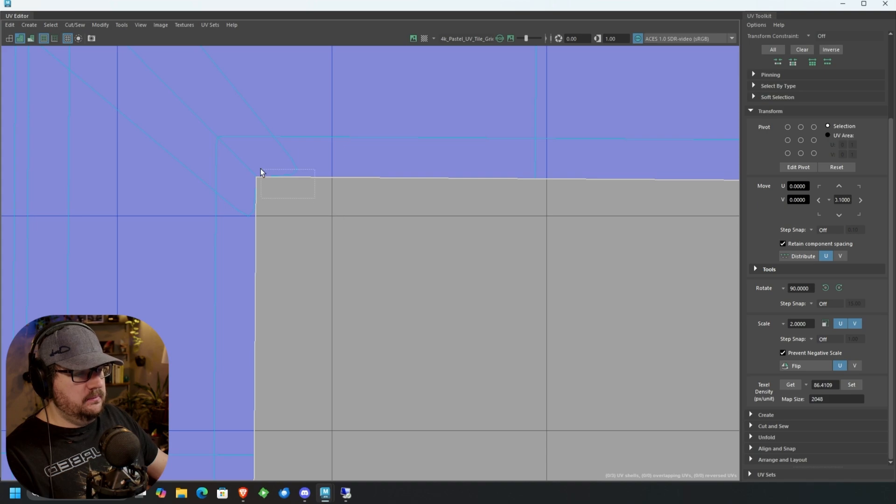
drag(260, 169, 260, 169)
scroll(270, 186, up, 3)
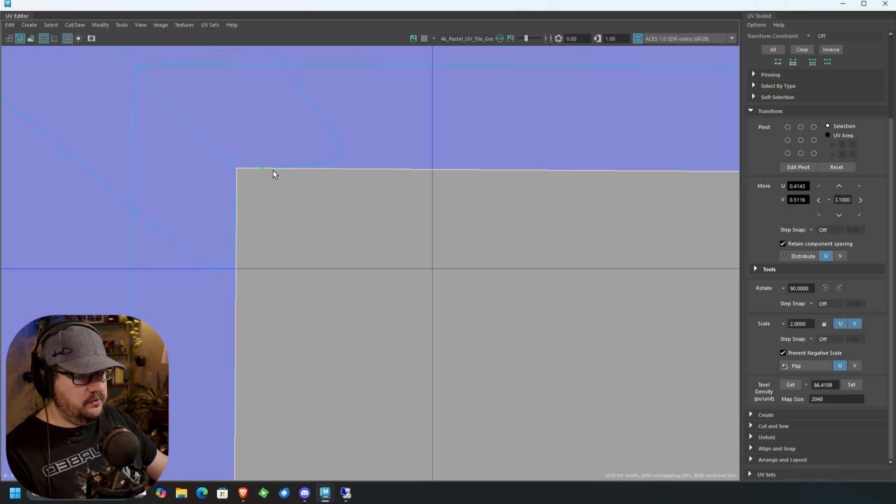
scroll(255, 172, down, 6)
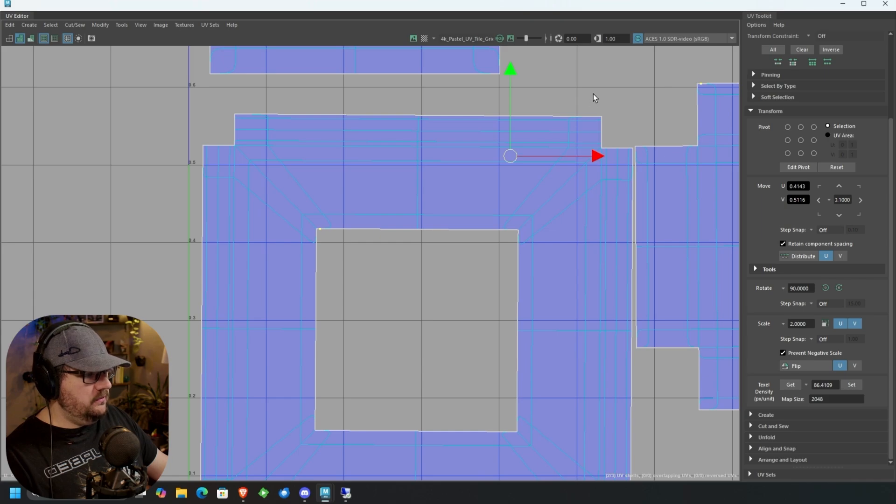
click(591, 96)
Try sliding the UV beside the frame shell's upper-left inner corner along the border to U 0.2068, and inspect the edges
scroll(318, 222, up, 3)
right_drag(328, 225, 358, 220)
click(343, 235)
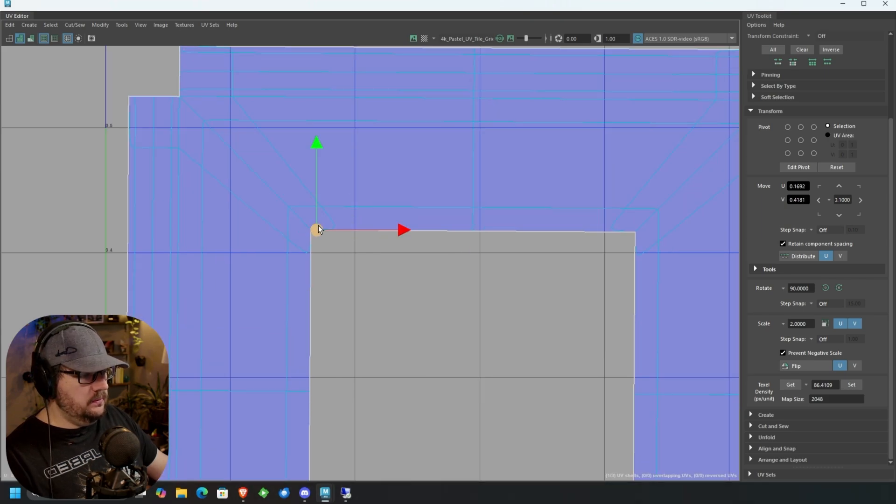
scroll(355, 233, up, 3)
mouse_move(409, 221)
mouse_down()
mouse_move(483, 234)
mouse_move(433, 243)
mouse_move(426, 228)
mouse_move(459, 225)
mouse_move(407, 227)
mouse_up()
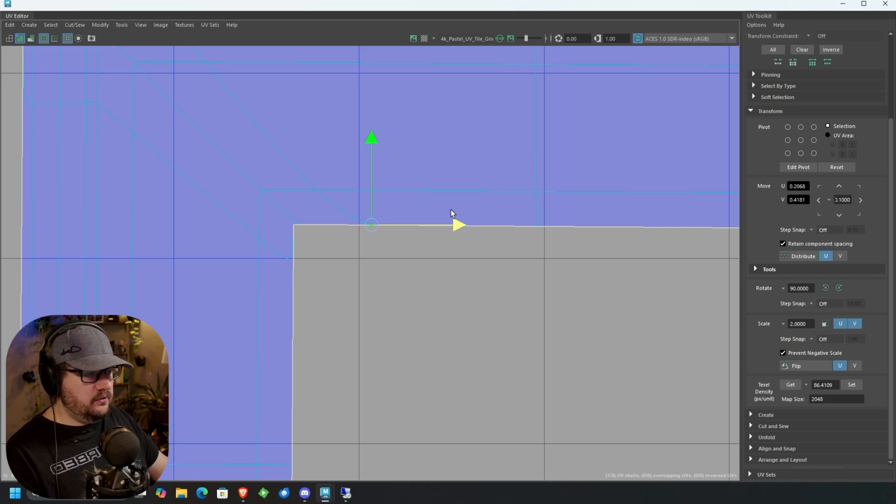
scroll(311, 219, up, 5)
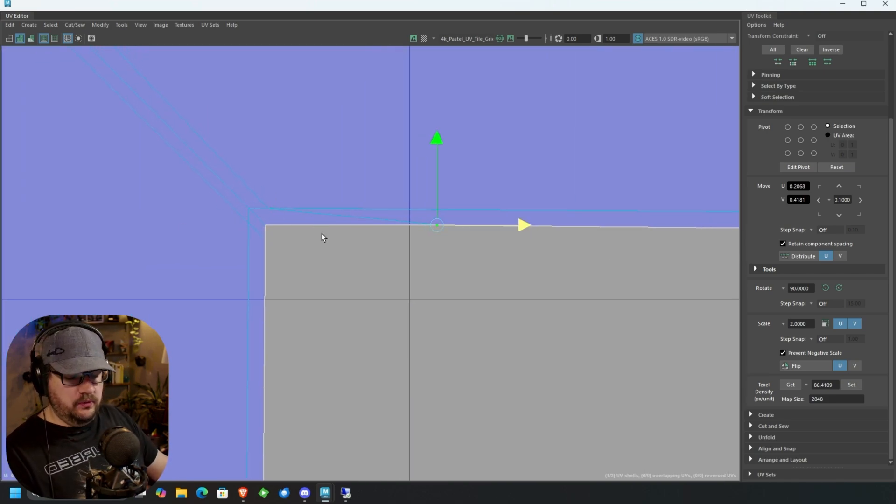
alt+middle_drag(346, 247, 368, 245)
Undo the UV moves beside the frame shell's inner corner and close the UV Editor
key(ctrl+z)
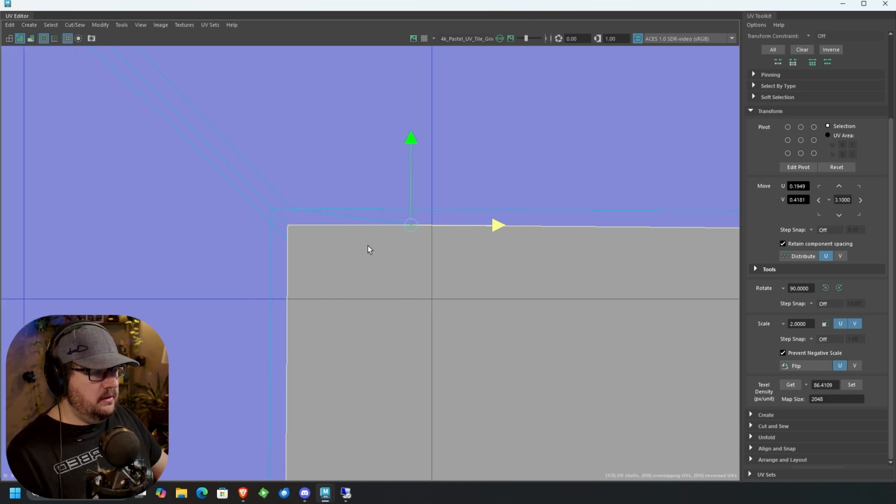
key(ctrl+z)
scroll(364, 253, down, 2)
scroll(424, 252, down, 2)
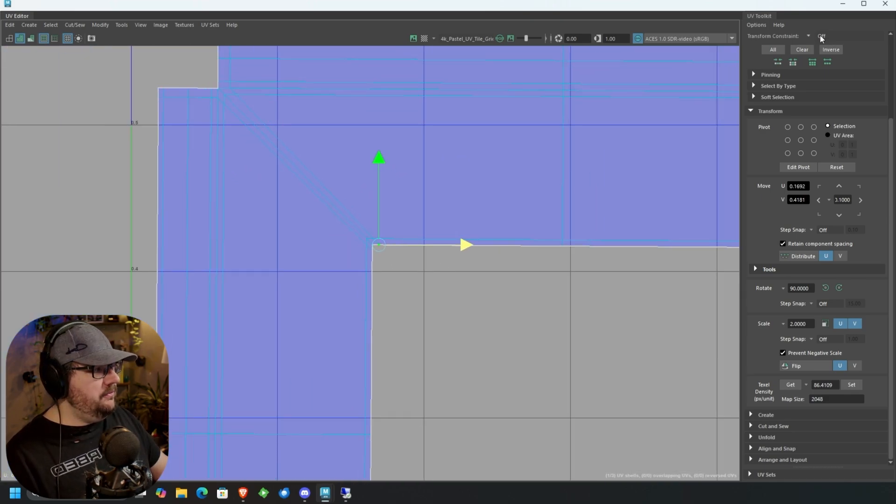
click(884, 4)
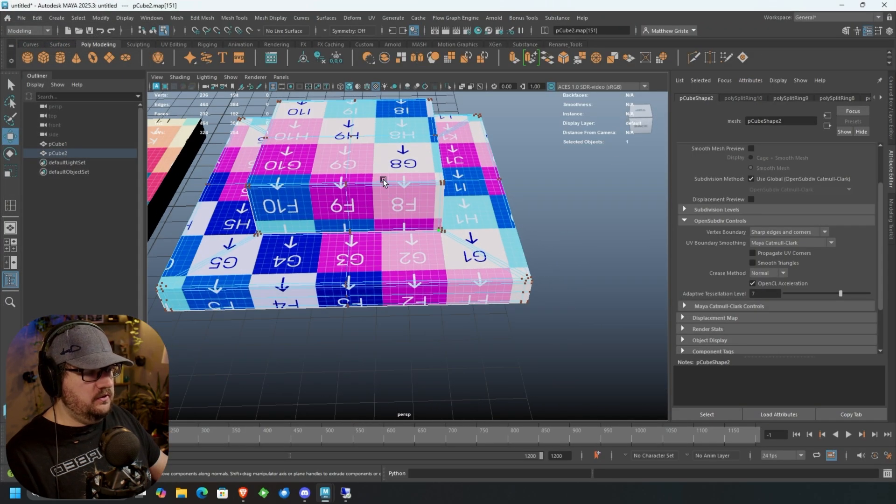
Return pCube2 from UV component selection to object mode
right_drag(401, 173, 305, 196)
alt+middle_drag(305, 196, 416, 198)
mouse_move(416, 198)
alt+mouse_down()
mouse_move(448, 194)
mouse_move(421, 201)
alt+mouse_up()
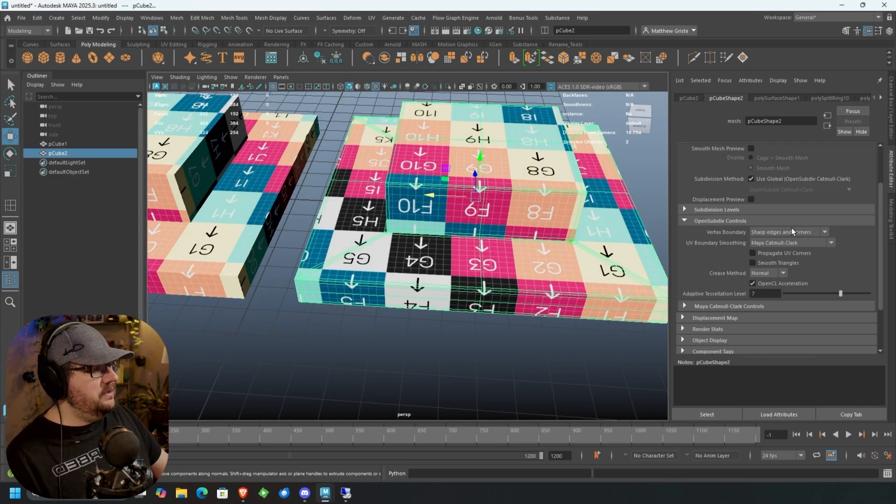
Try Preserve Edges and Corners as pCube2's UV Boundary Smoothing, and set it back to Maya Catmull-Clark
click(792, 242)
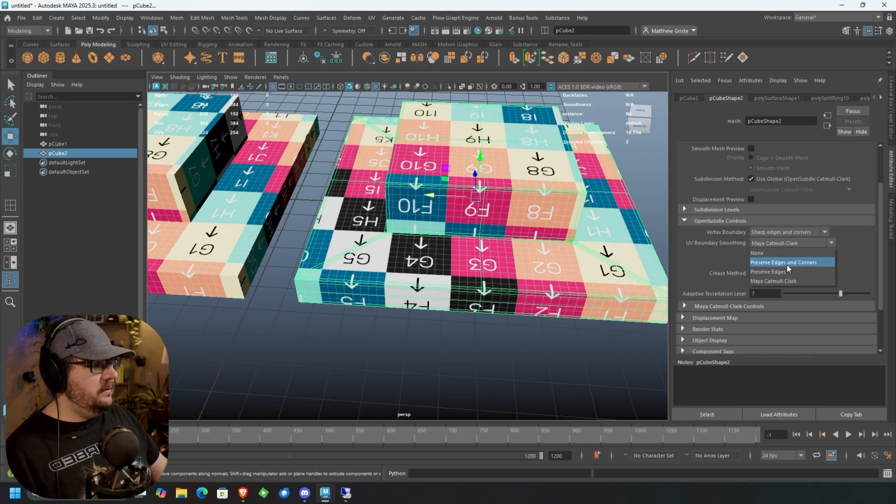
click(787, 263)
key(f)
click(813, 244)
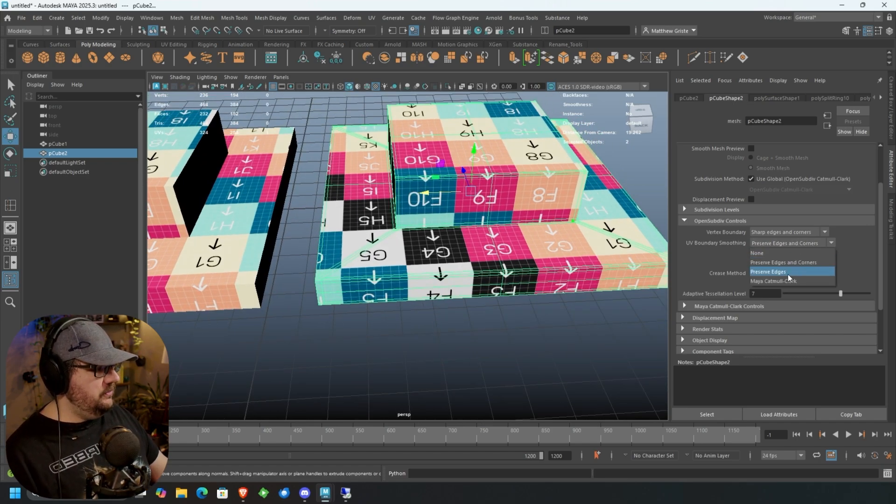
click(782, 280)
Preview pCube2 smoothed and examine the checker distortion around the raised block's base corner
scroll(453, 279, up, 10)
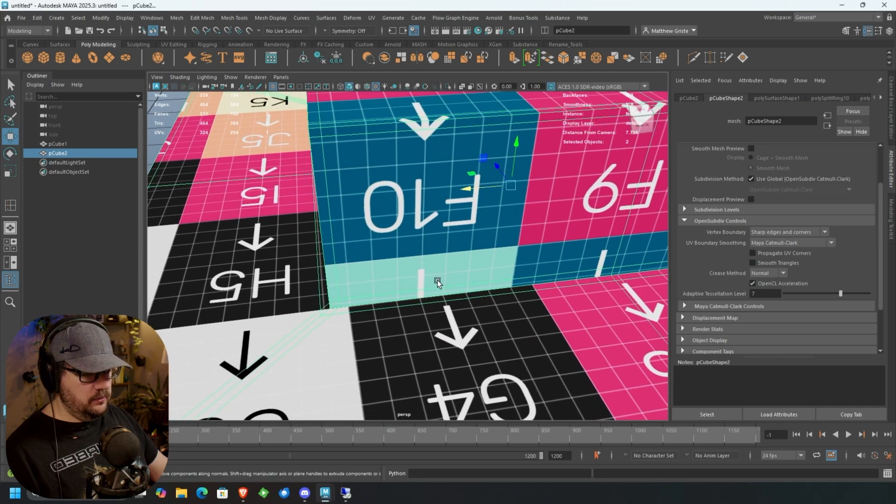
scroll(400, 294, down, 5)
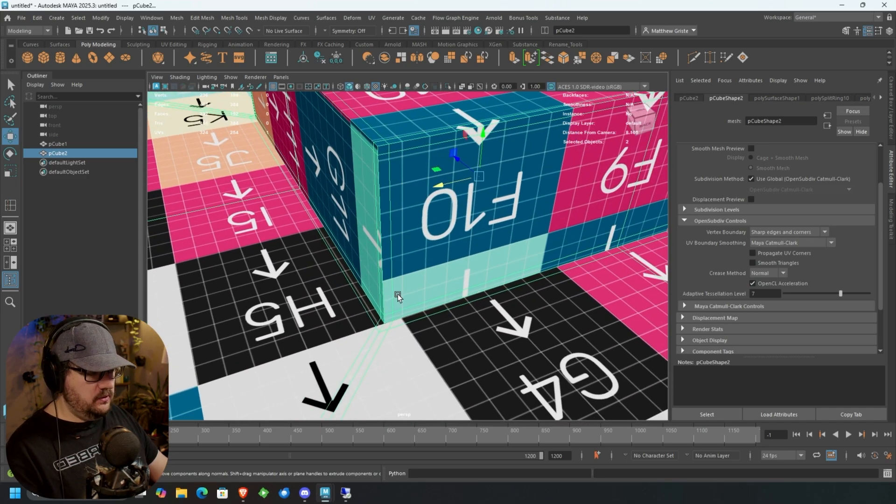
key(3)
alt+middle_drag(549, 337, 523, 309)
scroll(588, 325, down, 5)
scroll(587, 324, up, 5)
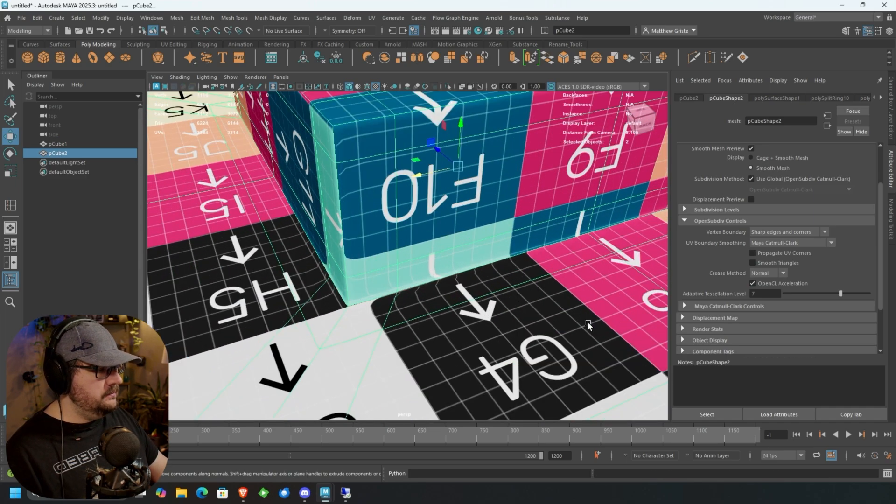
Set pCube2's UV Boundary Smoothing to Preserve Edges and Corners and inspect the checker around the raised block's base corner
scroll(590, 318, down, 2)
scroll(410, 264, up, 5)
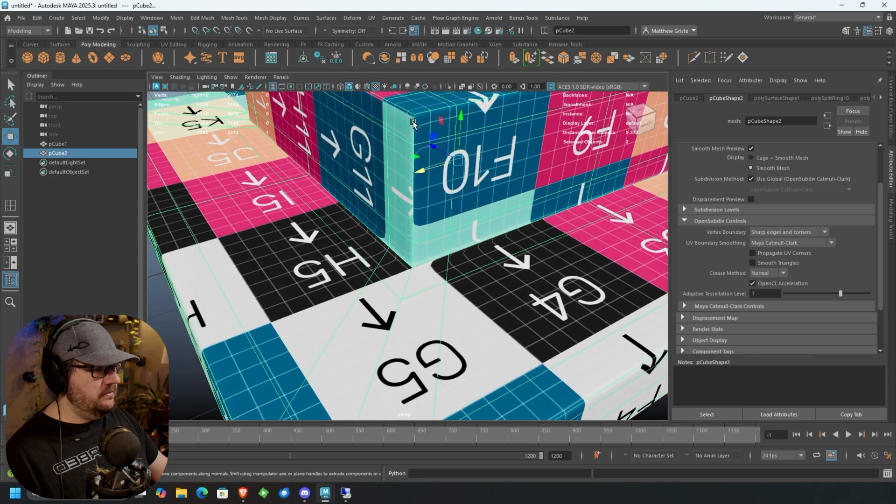
click(811, 243)
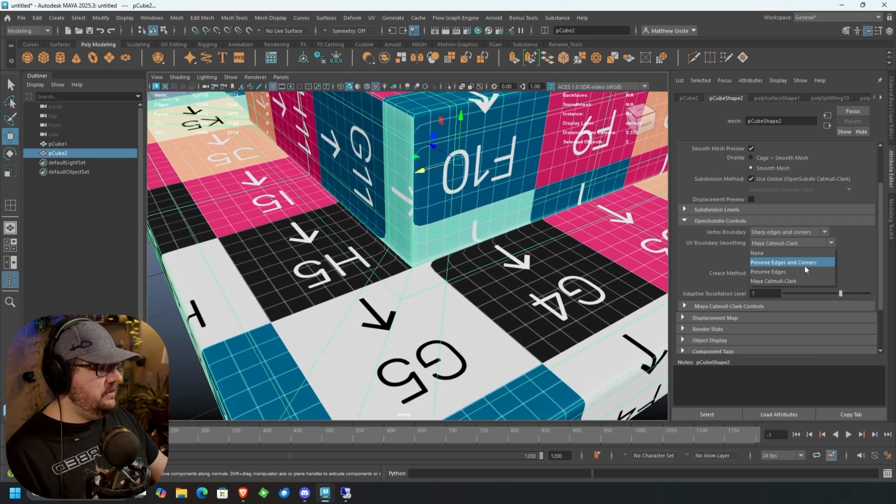
click(803, 264)
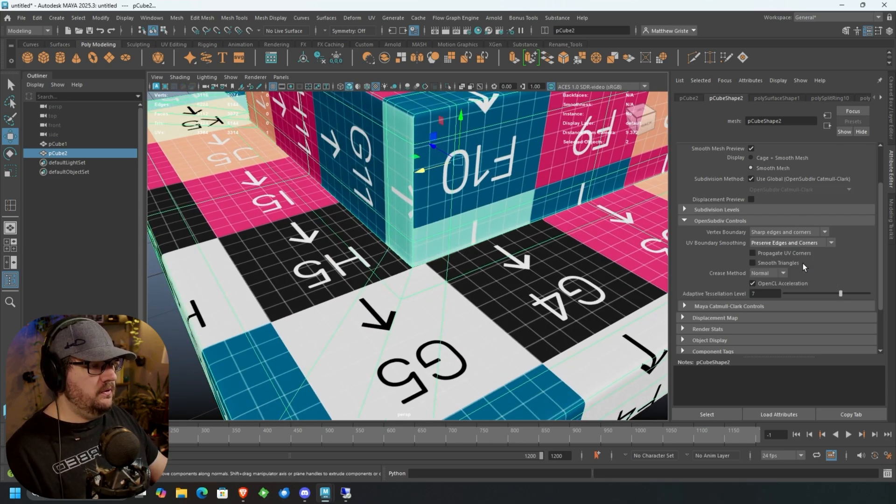
alt+drag(410, 190, 426, 192)
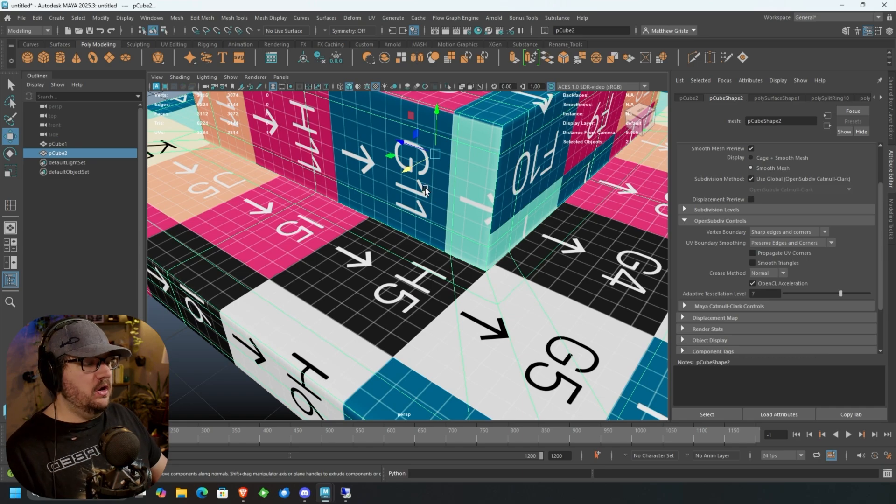
alt+drag(528, 282, 378, 294)
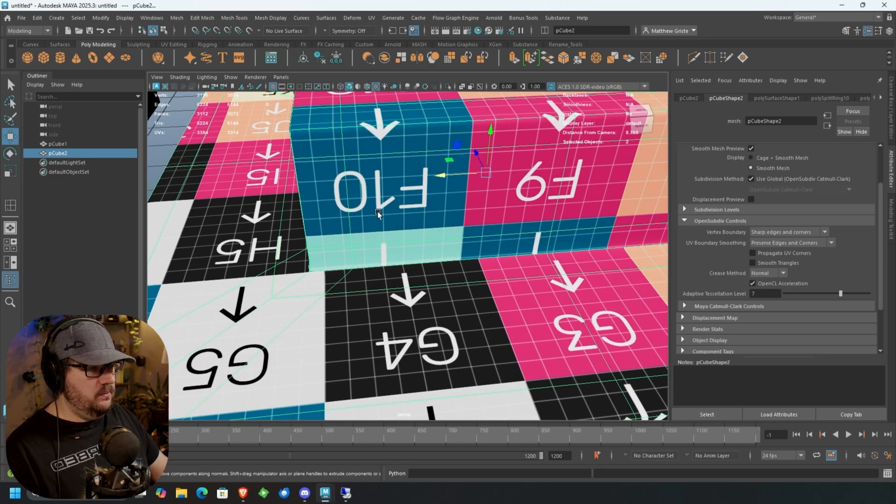
Open the UV Editor and examine the frame shell's inner corner
click(371, 17)
click(387, 38)
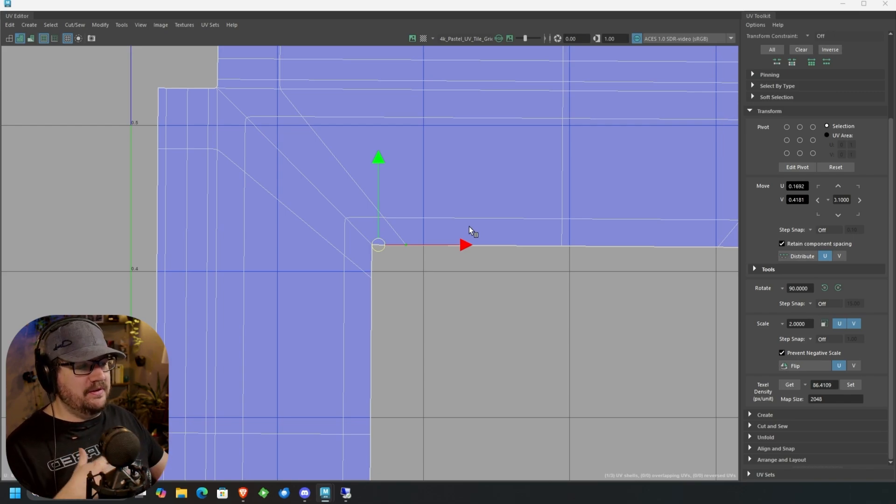
scroll(469, 228, down, 2)
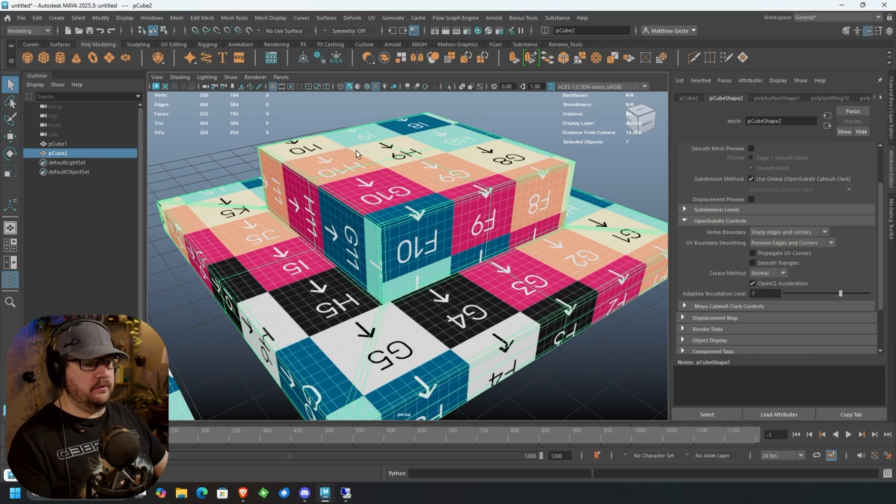
Preview pCube2 smoothed to check the texture on the raised block, and return it to the unsmoothed display
alt+drag(460, 217, 373, 202)
key(3)
scroll(313, 233, up, 6)
scroll(312, 233, down, 4)
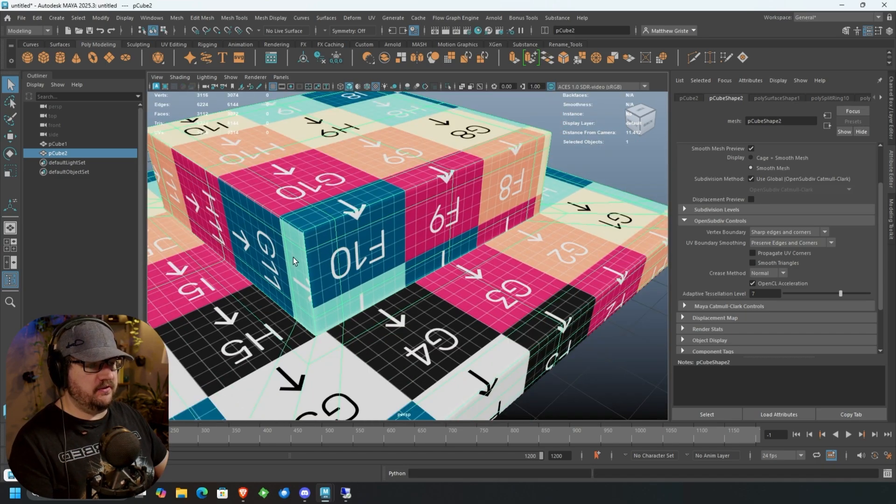
key(1)
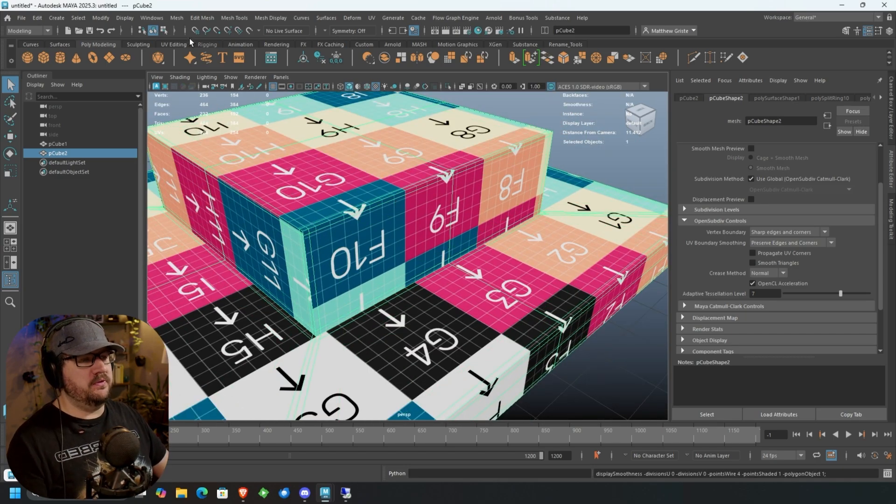
Apply Smooth to pCube2 with its current options, deselect it in object mode, and examine the checker along the raised block's corner
click(178, 19)
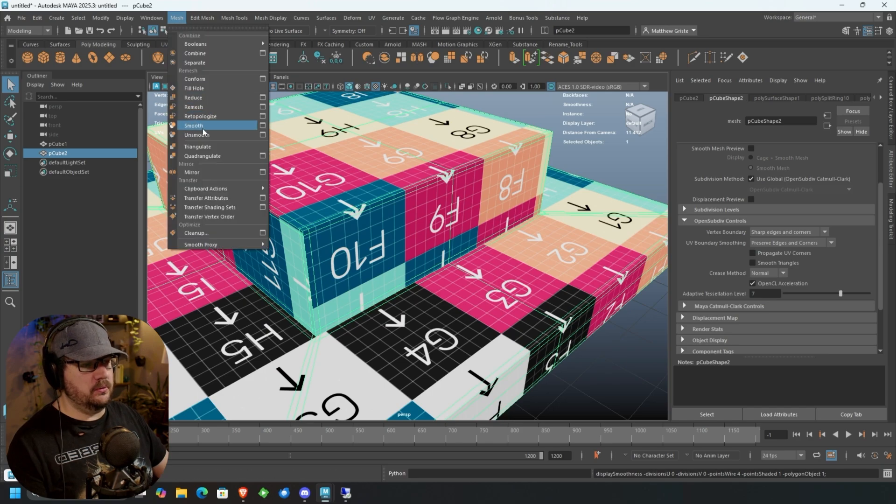
click(202, 127)
scroll(213, 152, up, 2)
scroll(261, 219, up, 3)
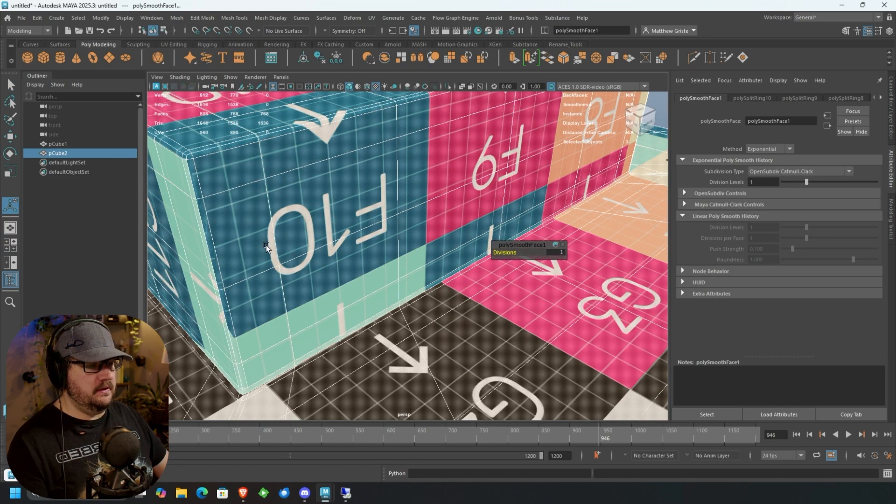
right_drag(260, 215, 313, 175)
alt+drag(312, 176, 357, 194)
scroll(357, 193, down, 5)
click(604, 148)
scroll(331, 205, up, 5)
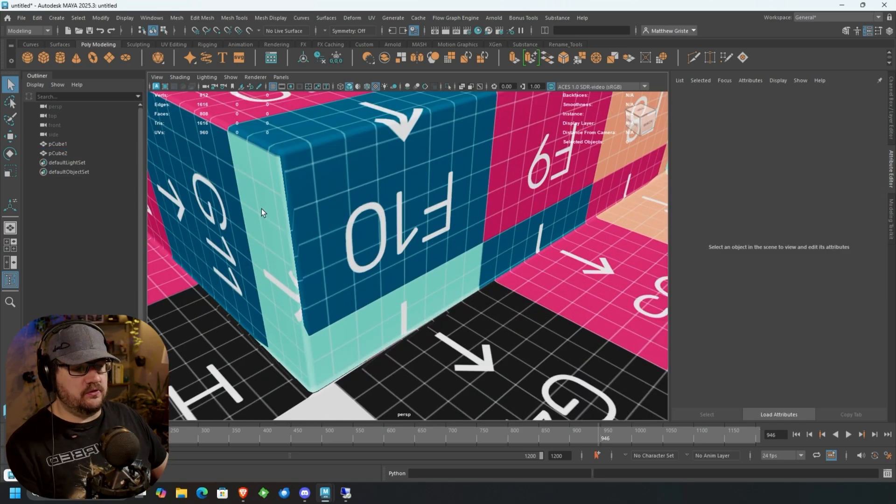
alt+drag(311, 286, 533, 195)
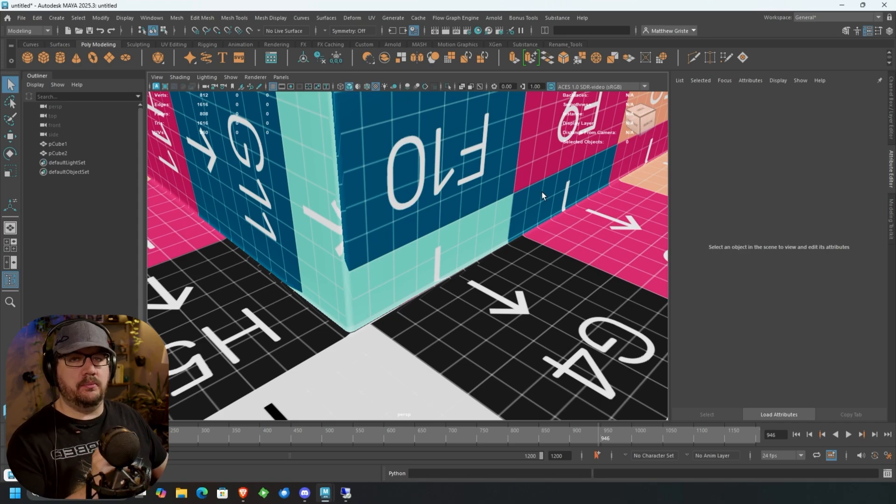
Undo the Smooth operation on pCube2
click(472, 198)
key(ctrl+z)
key(ctrl+z)
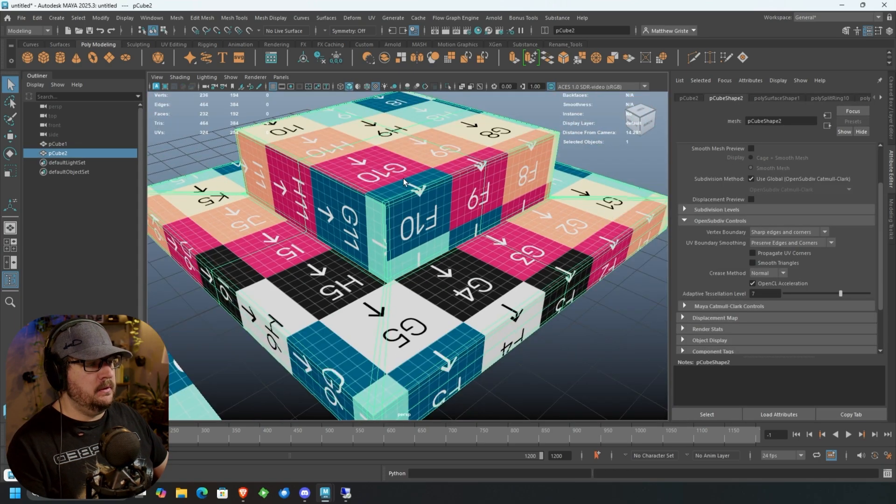
alt+drag(404, 178, 412, 181)
alt+drag(475, 156, 469, 169)
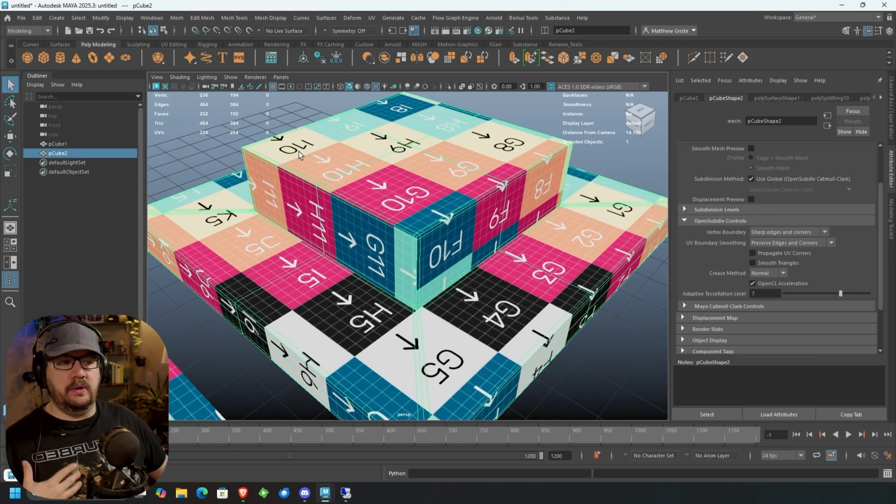
Apply Smooth to pCube2 with the UV Boundary Smoothing option set to Preserve Edges and Corners
click(177, 19)
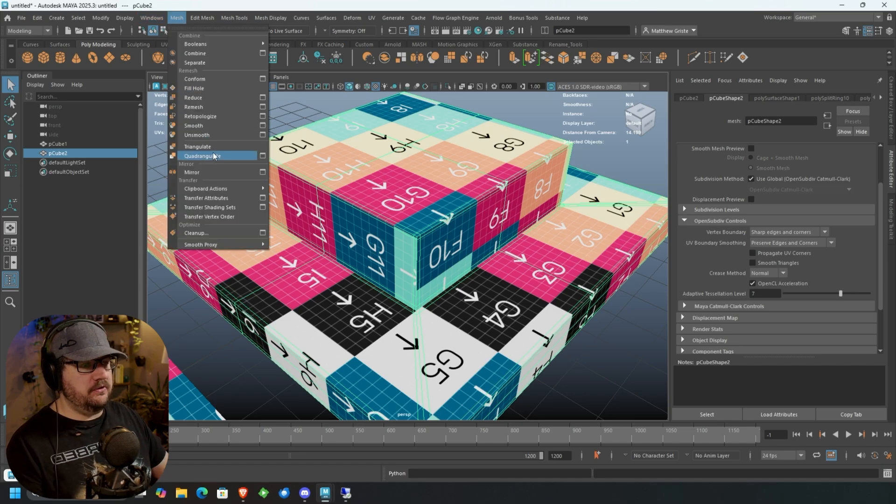
click(263, 125)
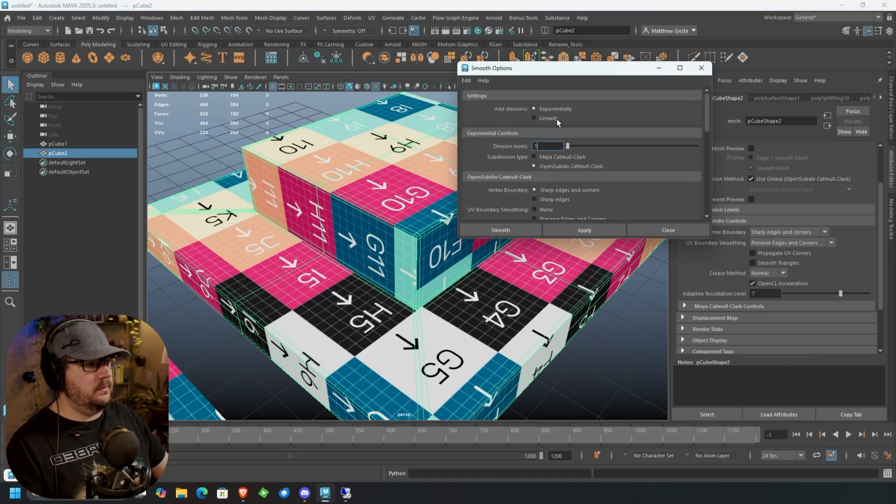
drag(522, 67, 448, 85)
scroll(479, 156, down, 3)
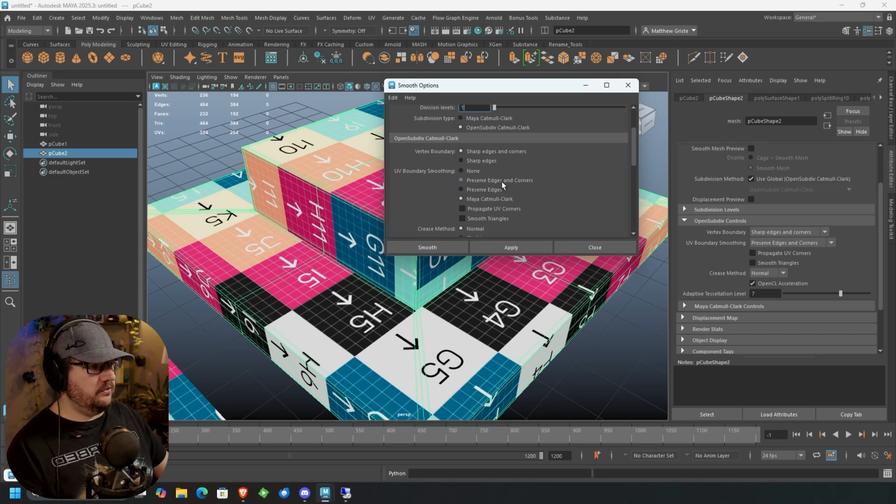
click(460, 180)
click(505, 244)
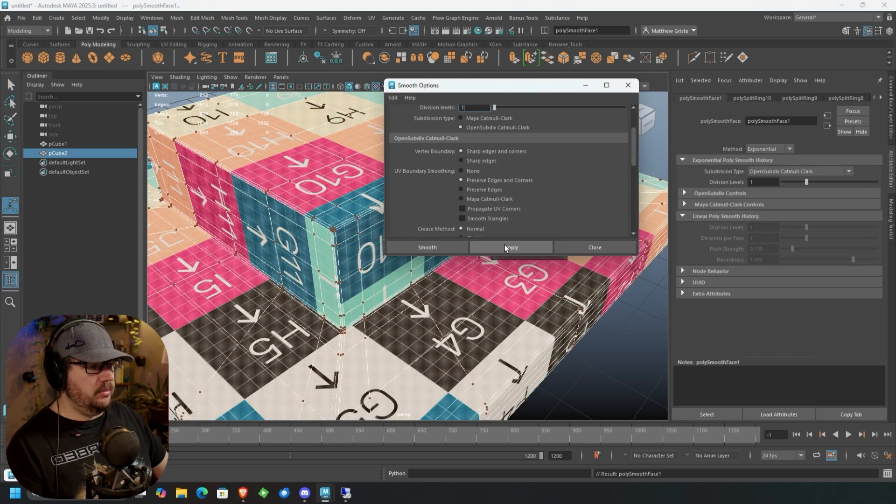
Close the Smooth options and examine the checker along the raised block's vertical corner edge
scroll(322, 237, up, 6)
alt+drag(220, 221, 275, 224)
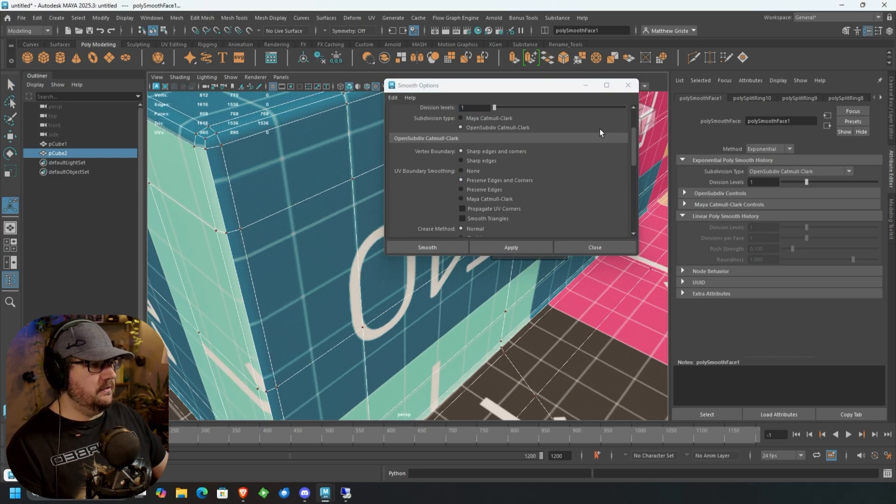
click(628, 85)
scroll(365, 144, down, 5)
alt+drag(358, 161, 374, 172)
scroll(317, 204, up, 5)
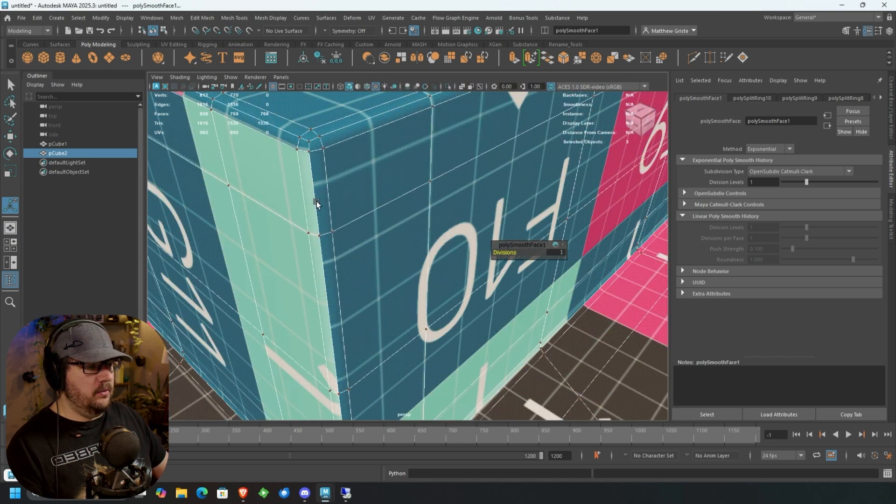
mouse_move(507, 252)
mouse_down()
mouse_move(520, 253)
mouse_move(500, 252)
mouse_up()
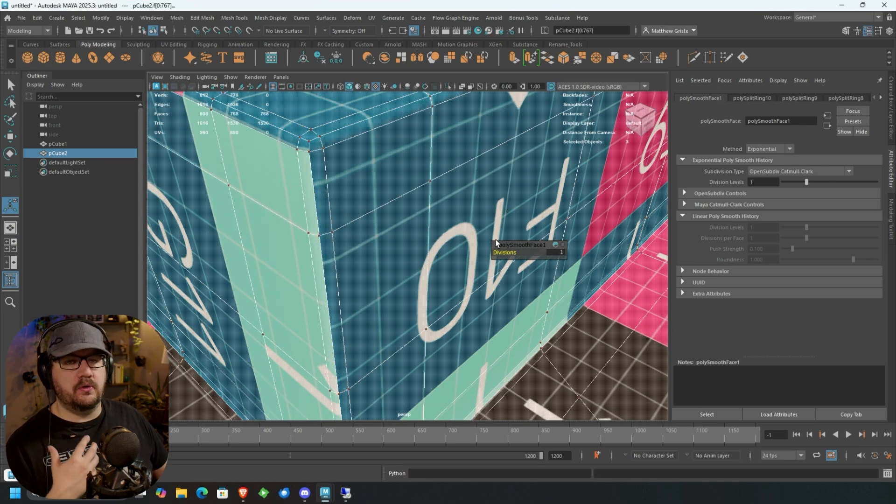